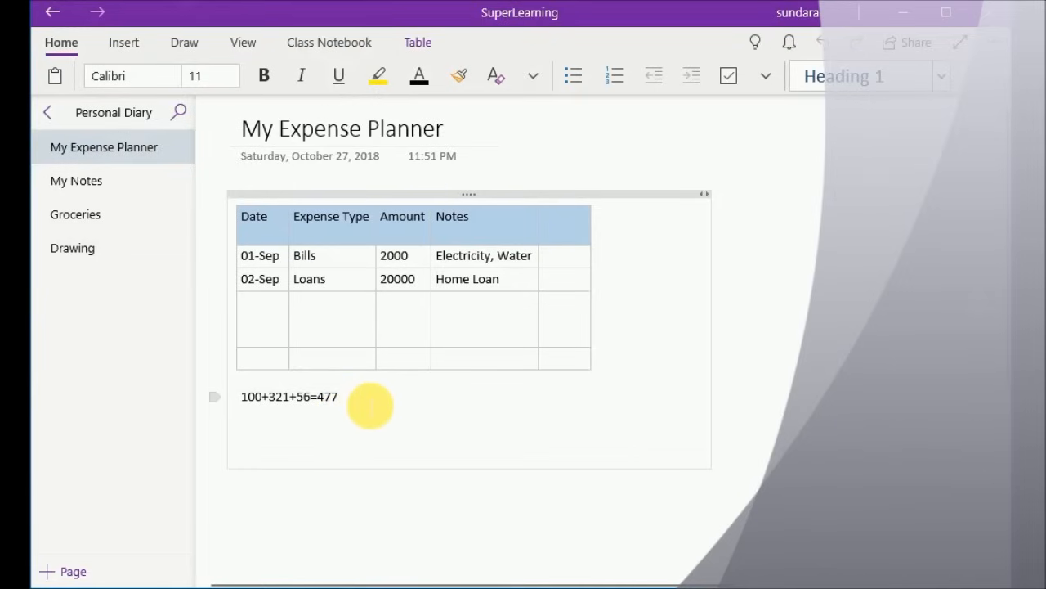
Show the list of notebooks, sections and pages, and return to the My Expense Planner page.
click(364, 404)
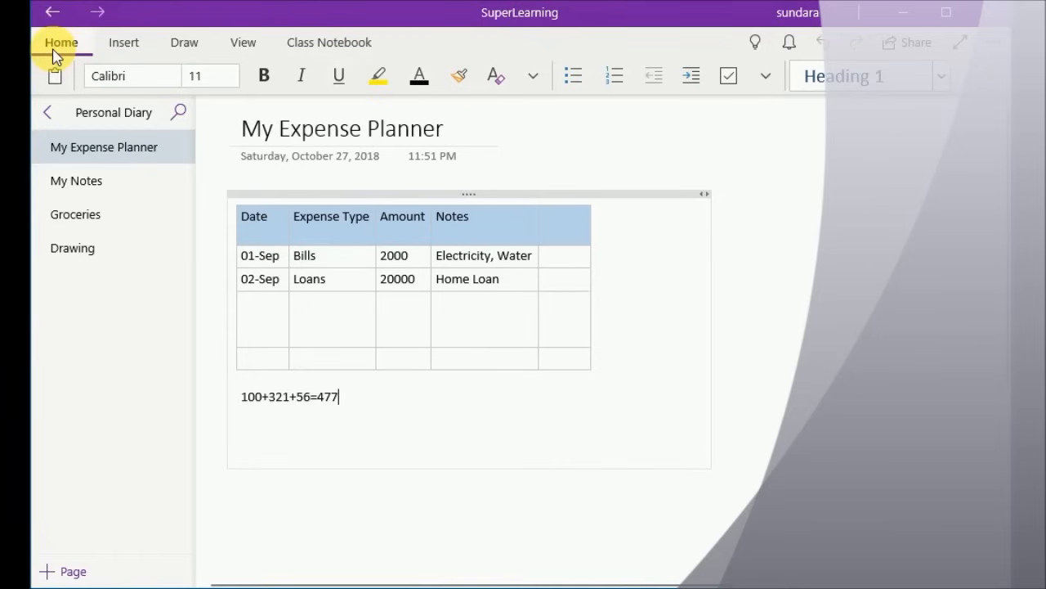
click(44, 115)
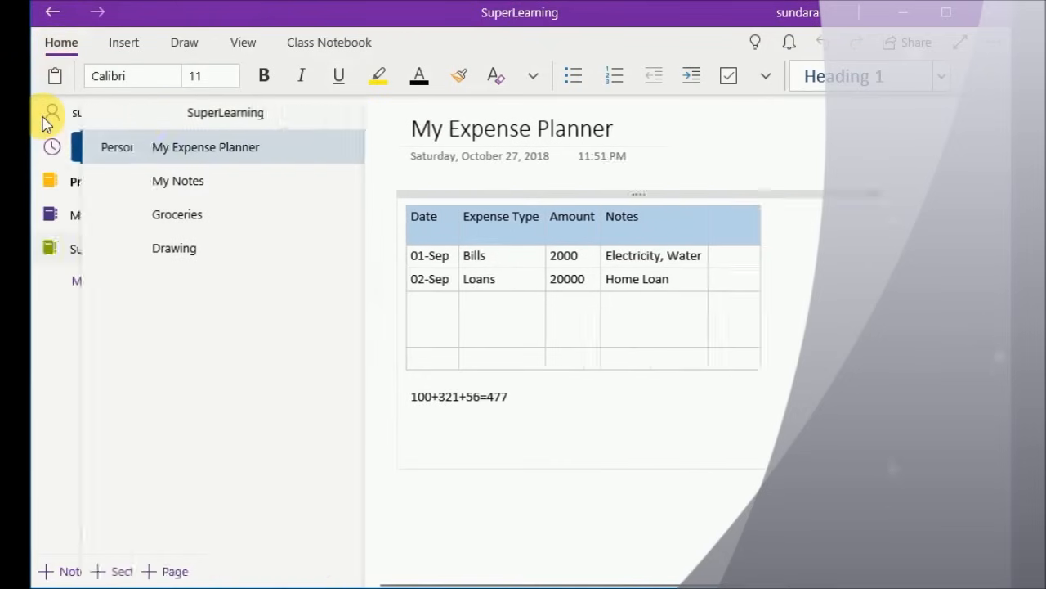
click(73, 572)
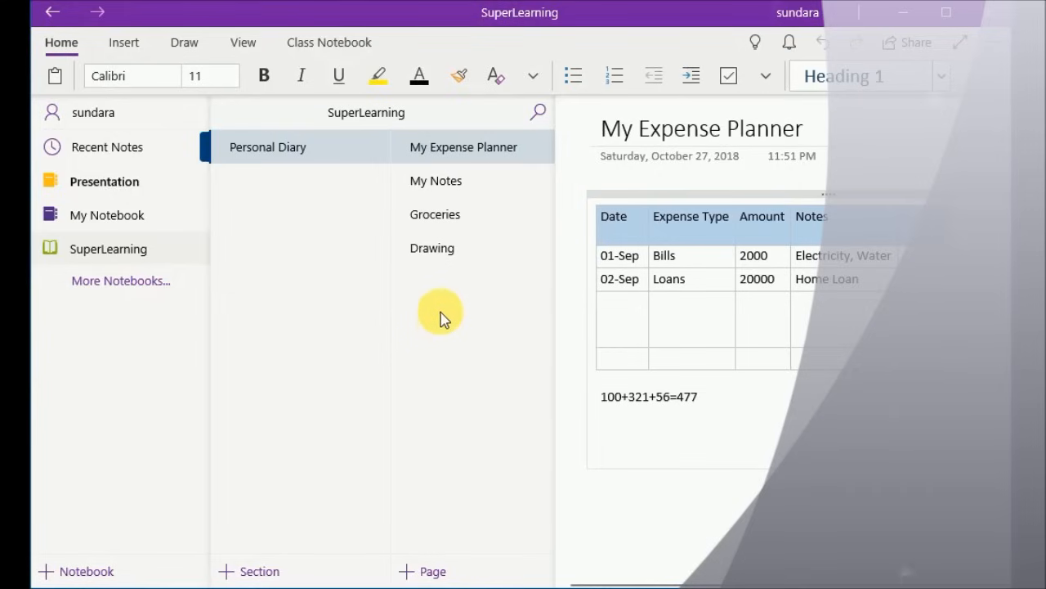
click(454, 156)
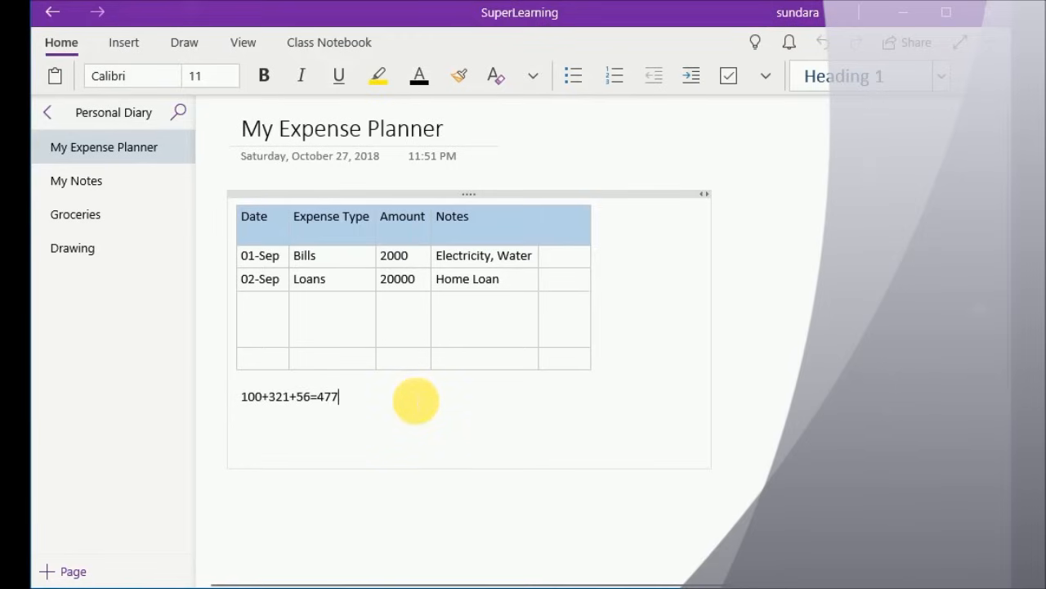
Insert a table with four columns and three rows below the 100+321+56 calculation.
key(Return)
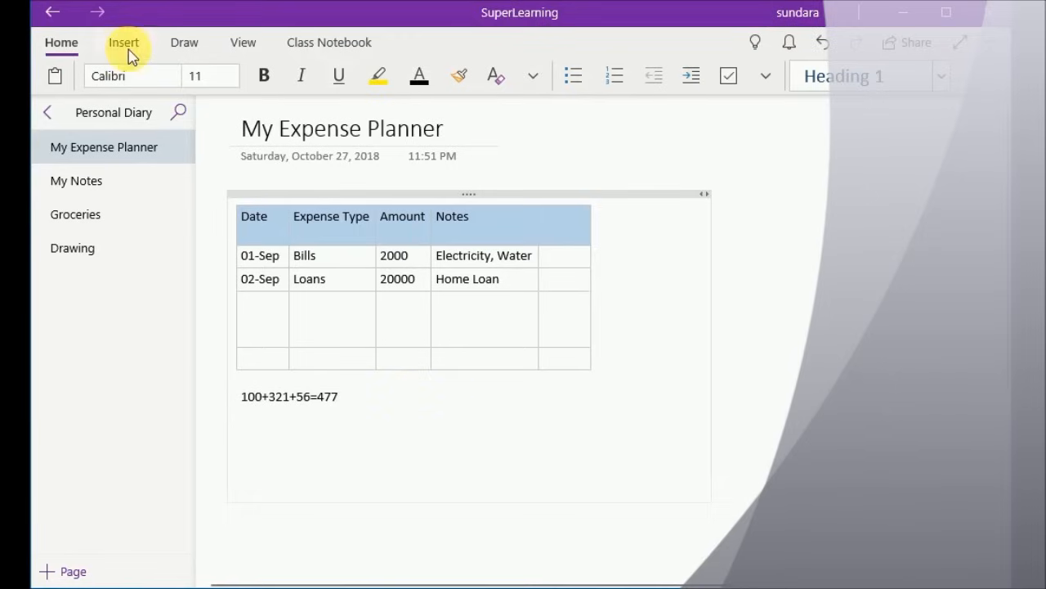
click(125, 48)
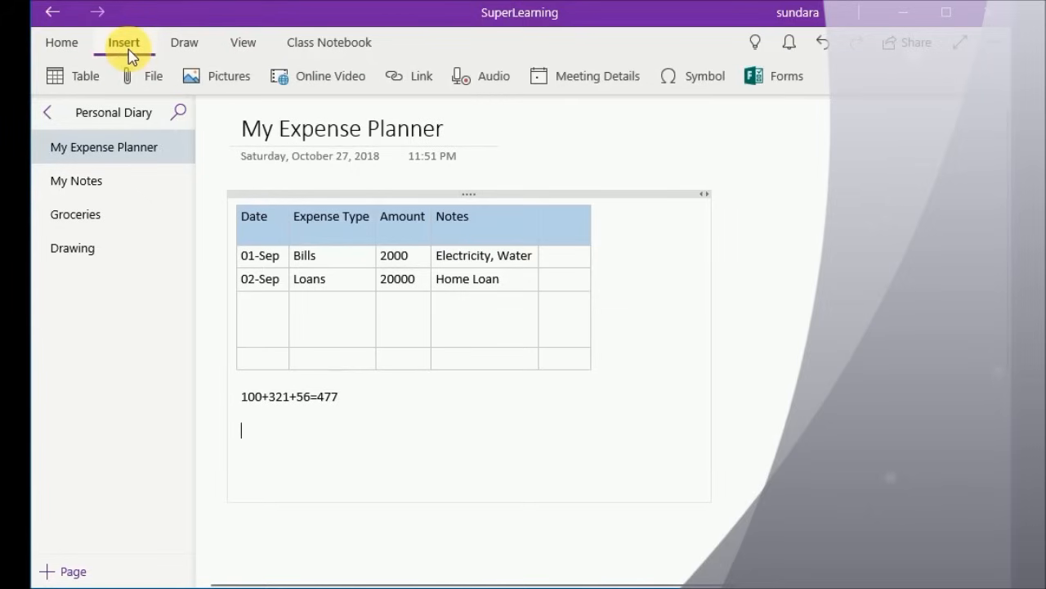
click(55, 82)
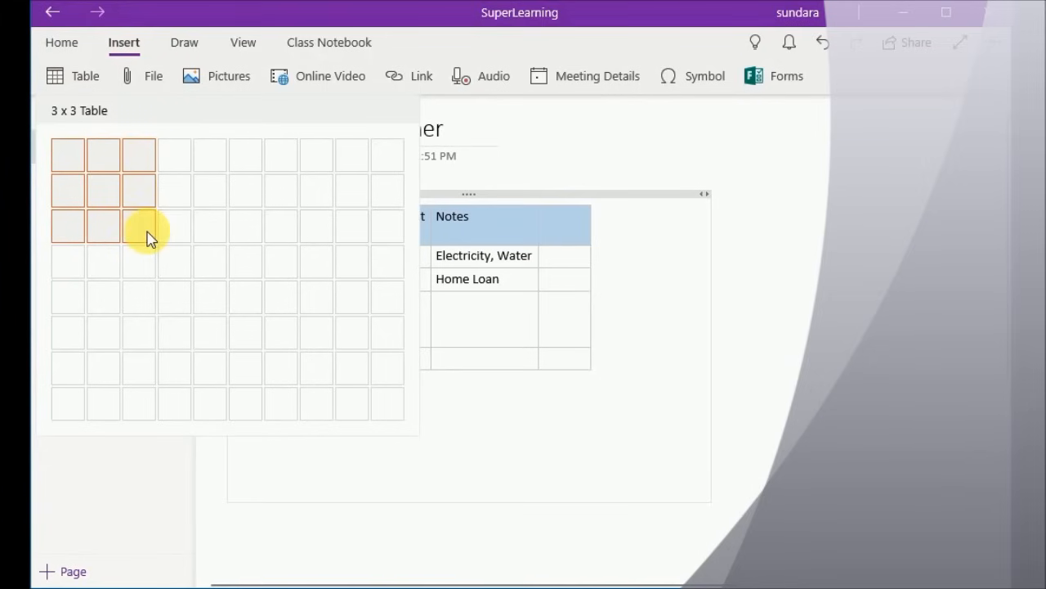
click(181, 243)
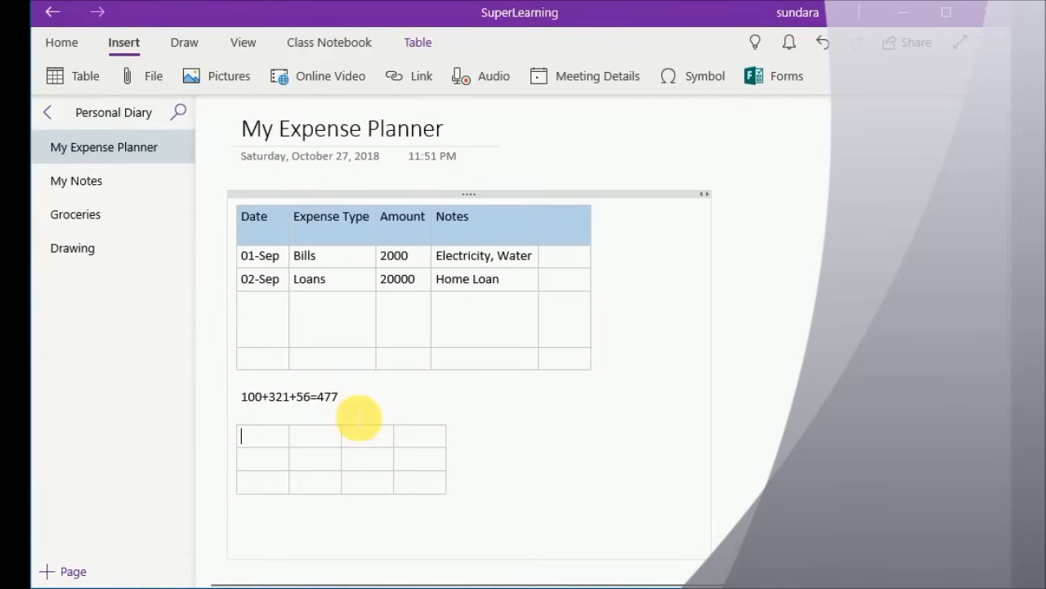
Fill the new table's header row with #, Subject, Score and Pass / Fail.
text(@)
key(BackSpace)
text(#)
key(Tab)
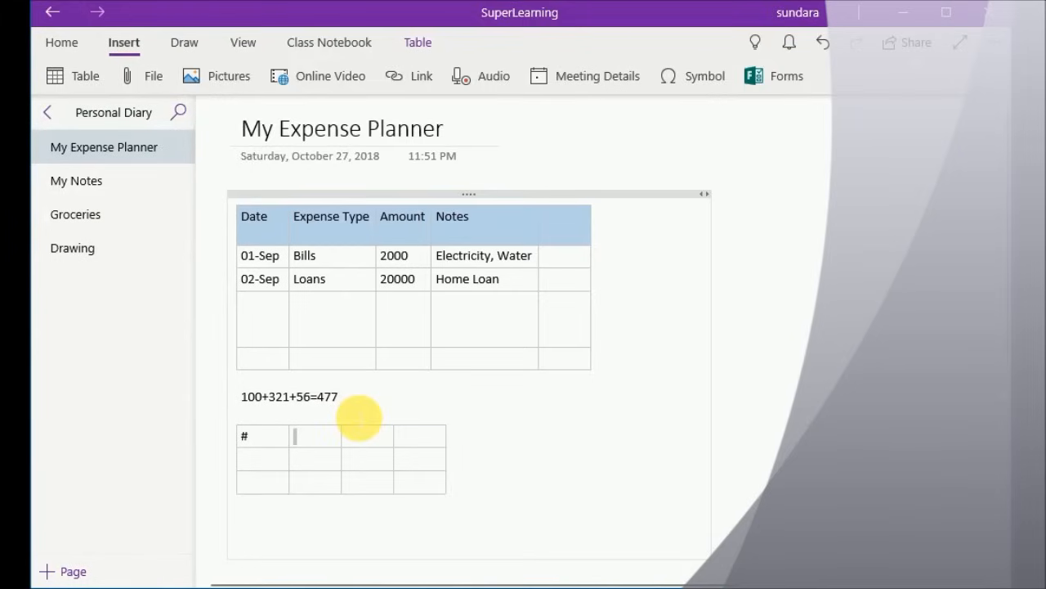
text(Subject)
key(Tab)
text(M)
key(BackSpace)
text(Score	)
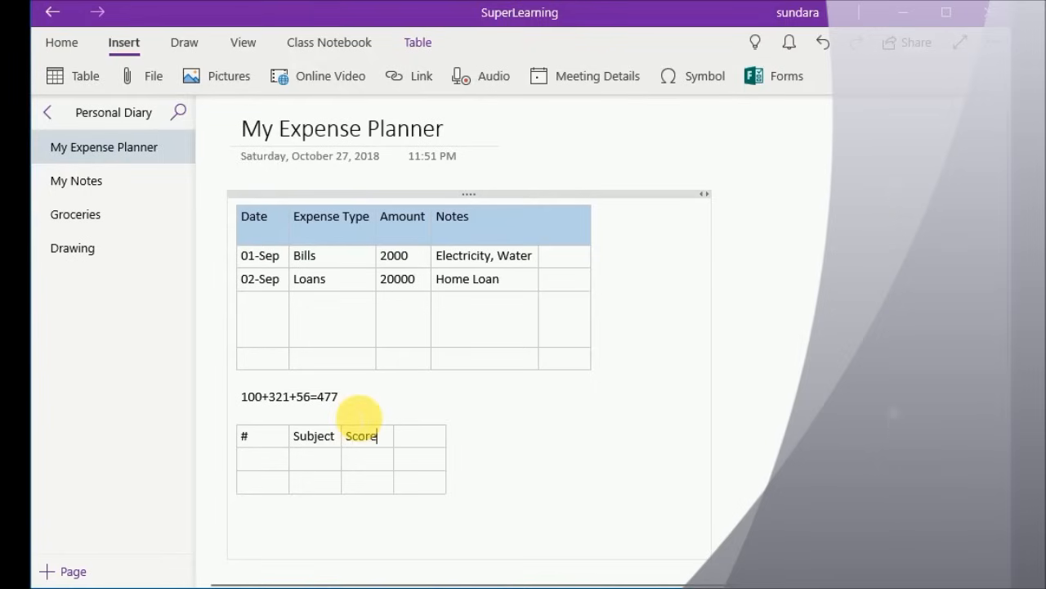
text(Pass / Fail )
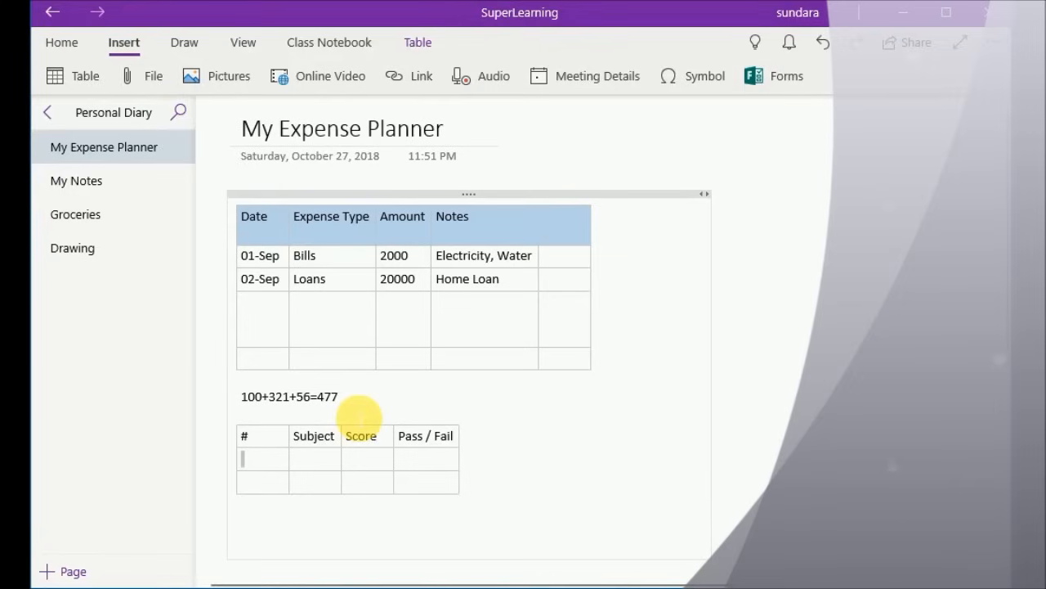
Fill the table's first data row with 1, Language, 78 and Pass.
text(1)
key(Tab)
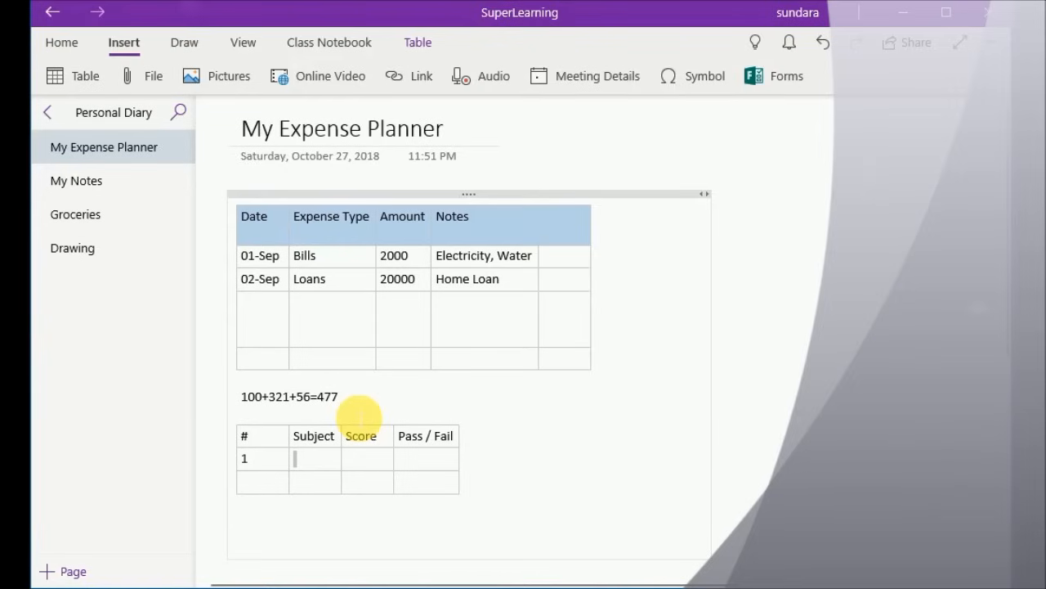
text(Language)
key(Tab)
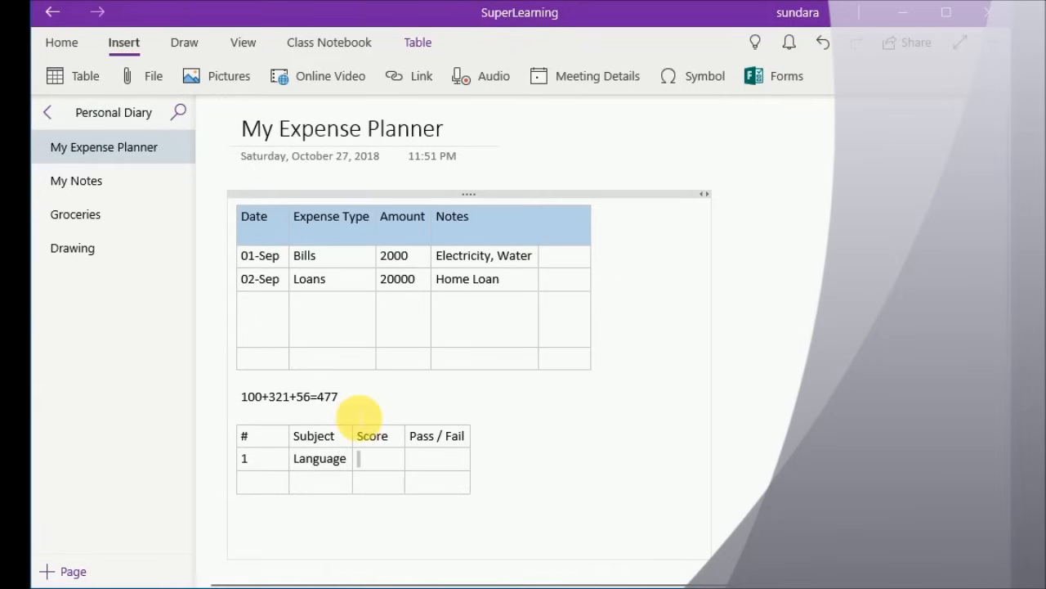
text(Pass)
key(Tab)
Fill the table's second data row with 2, Science, 80 and Pass.
text(2)
key(Tab)
text(S)
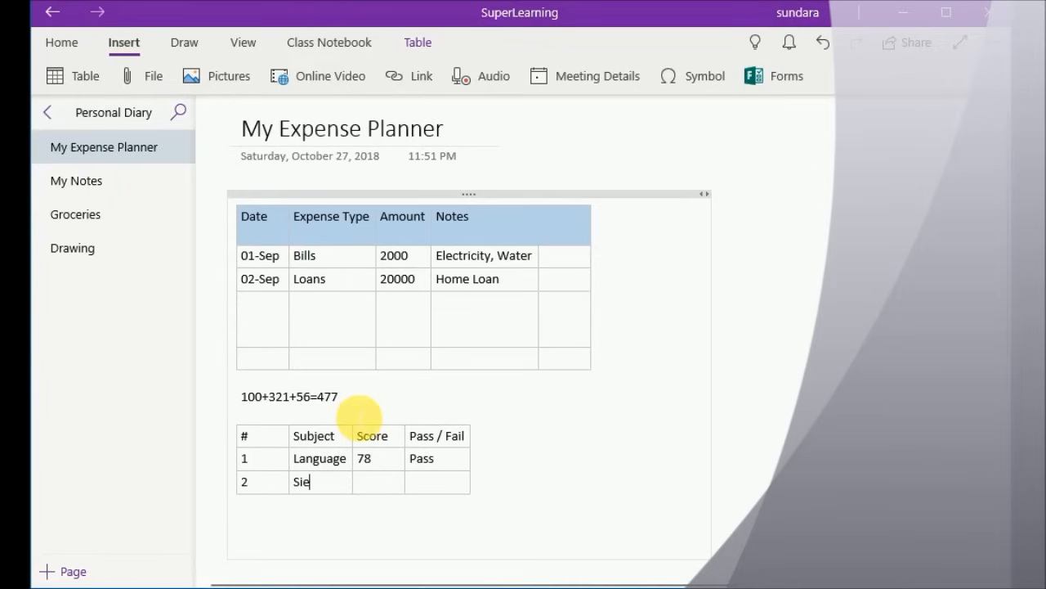
text(ie)
key(BackSpace)
text(cience)
key(Tab)
text(8)
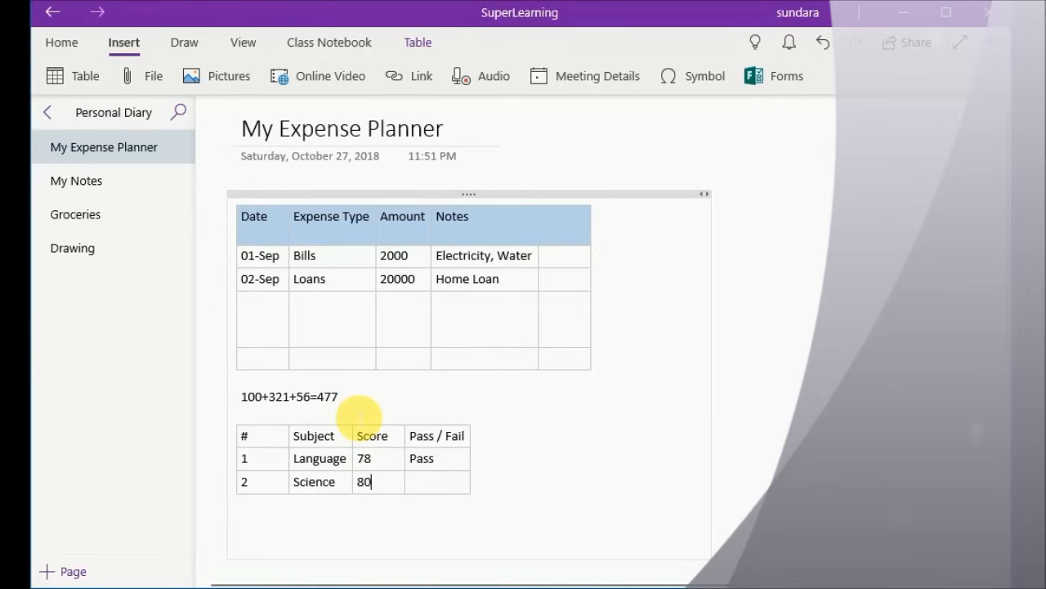
text(Pass)
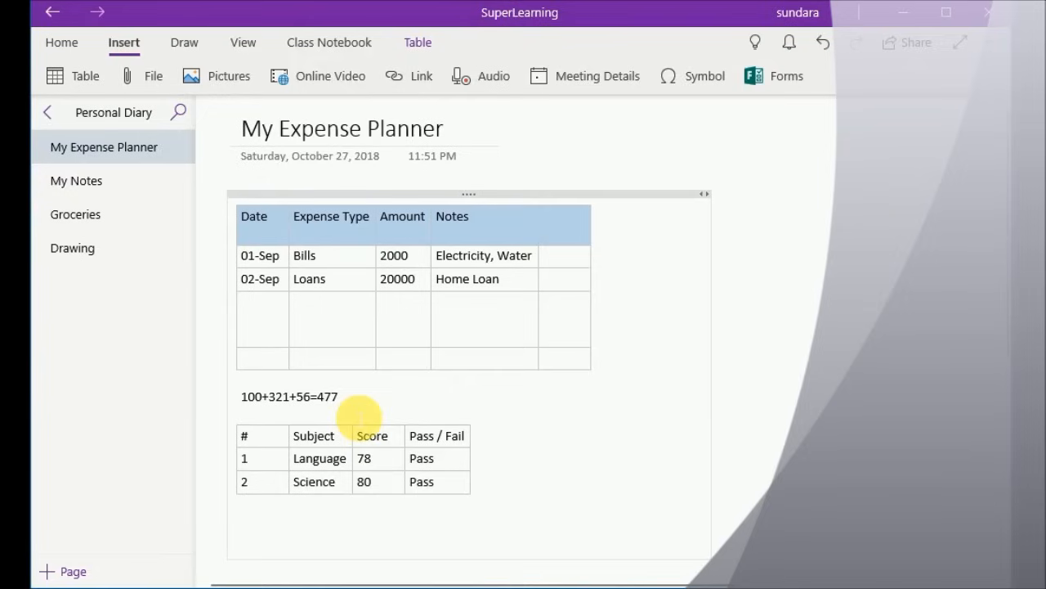
Shade the score table's header row with Light Yellow, Lighter 60%.
key(Left)
key(Left)
key(Left)
key(Left)
key(Left)
key(Left)
key(Left)
key(Left)
key(Left)
key(Left)
key(Left)
key(Left)
key(Left)
key(Left)
key(Left)
key(Left)
key(Left)
key(Left)
key(Left)
key(Left)
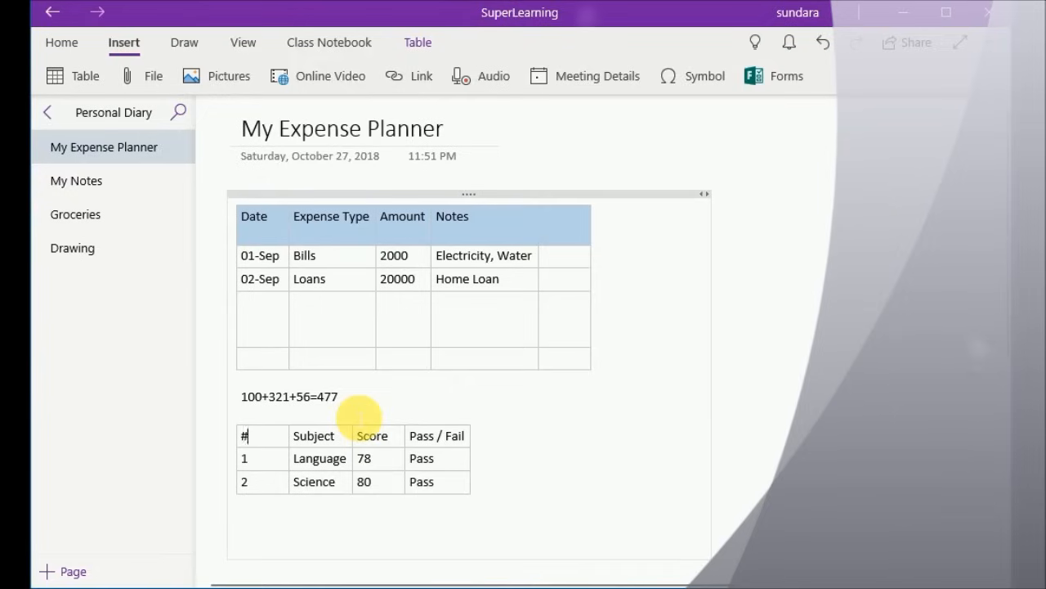
key(shift+Right)
key(shift+Right)
key(shift+Right)
key(shift+Right)
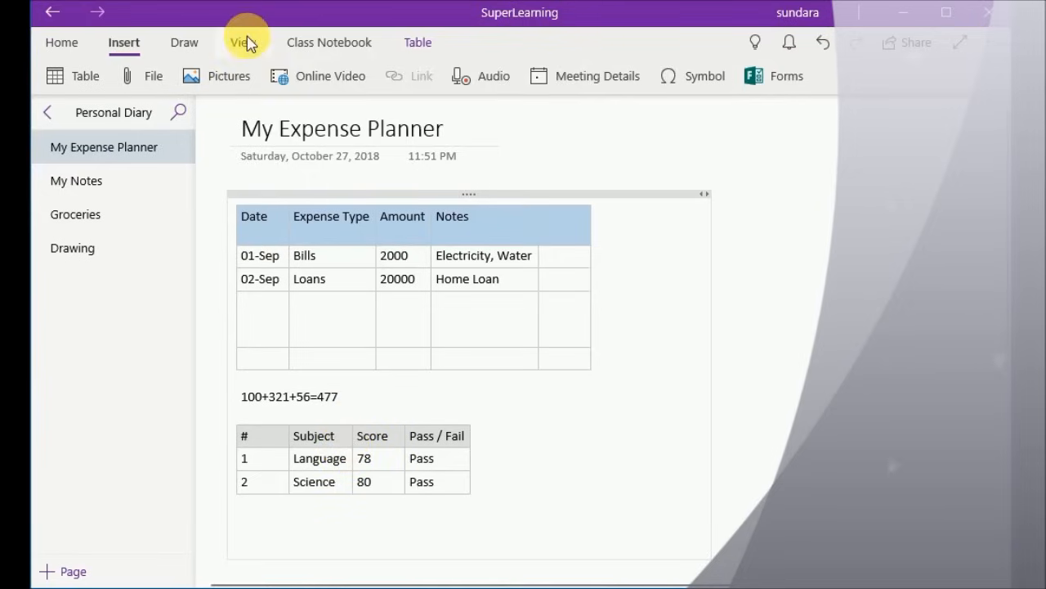
click(415, 50)
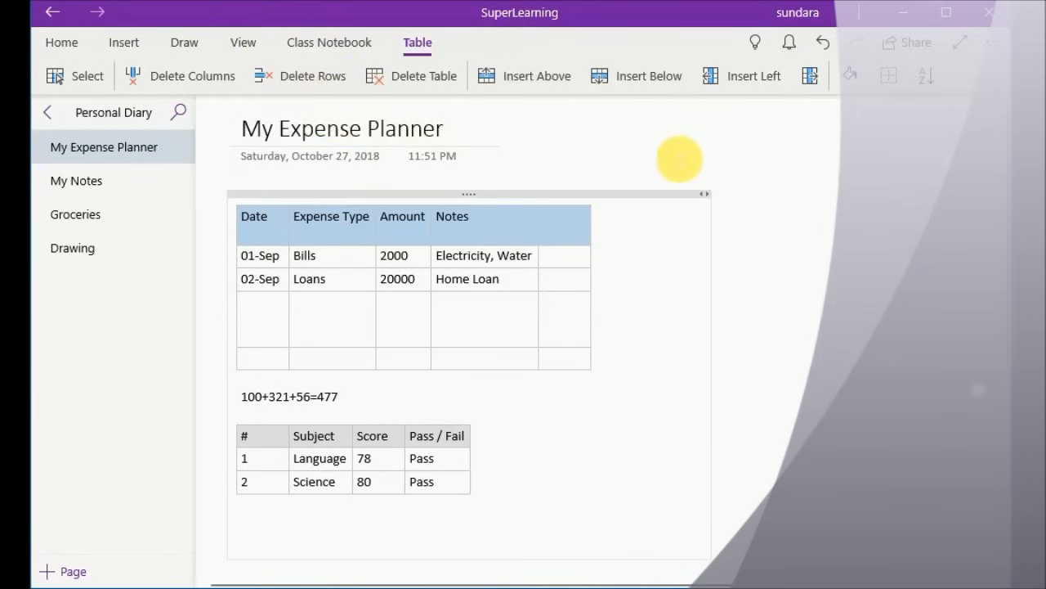
click(866, 88)
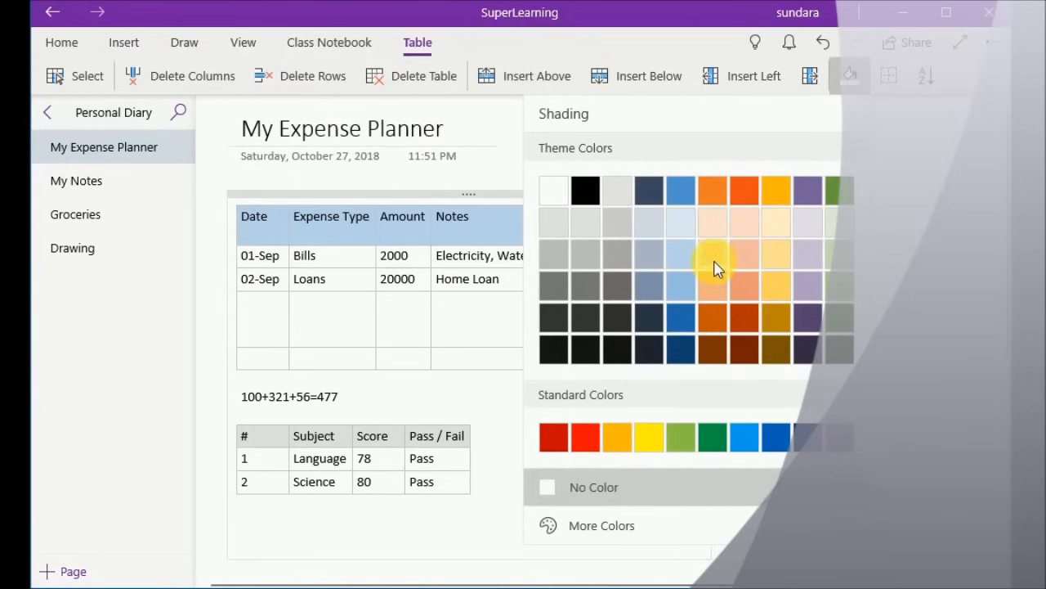
click(773, 258)
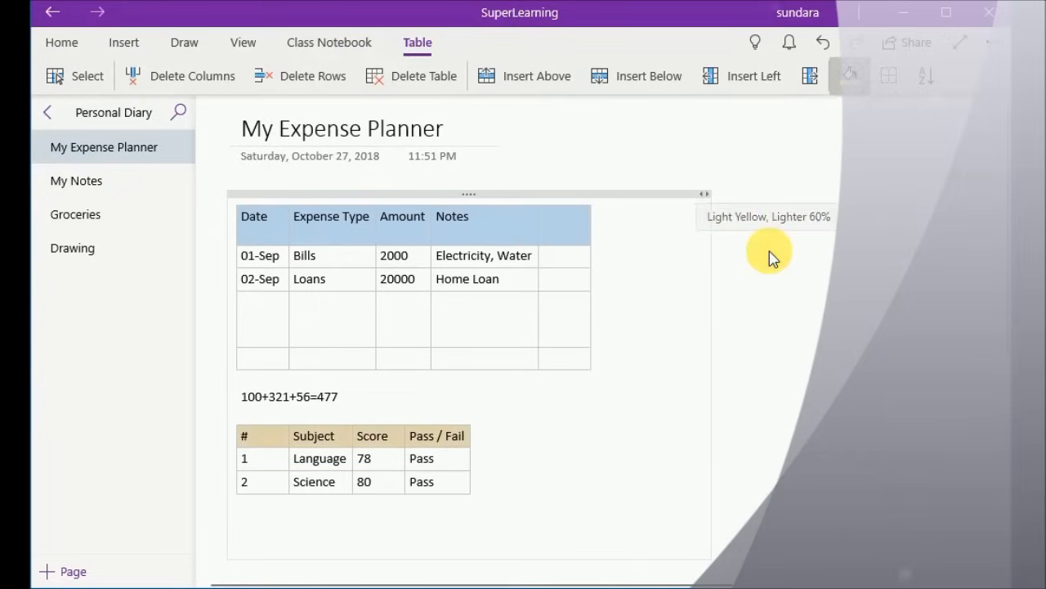
click(501, 453)
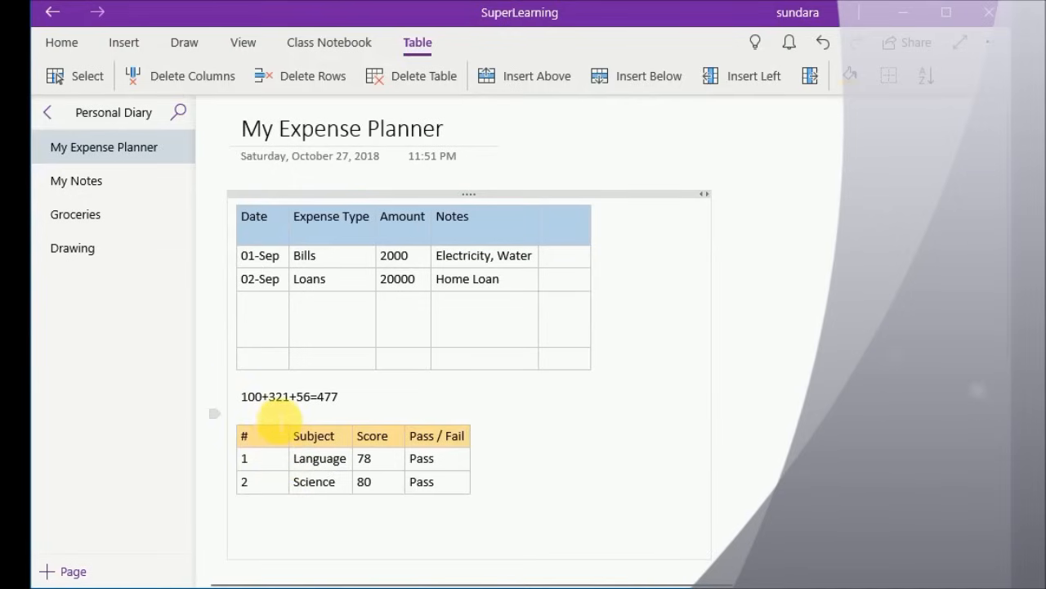
Calculate 78+80= on the line below the score table.
click(274, 415)
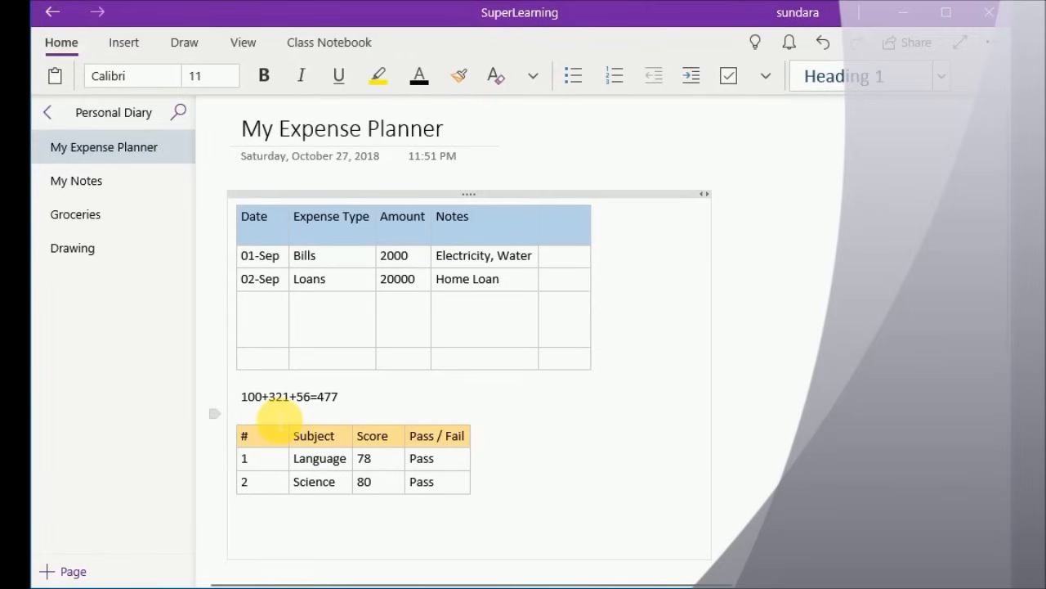
text(78+80=)
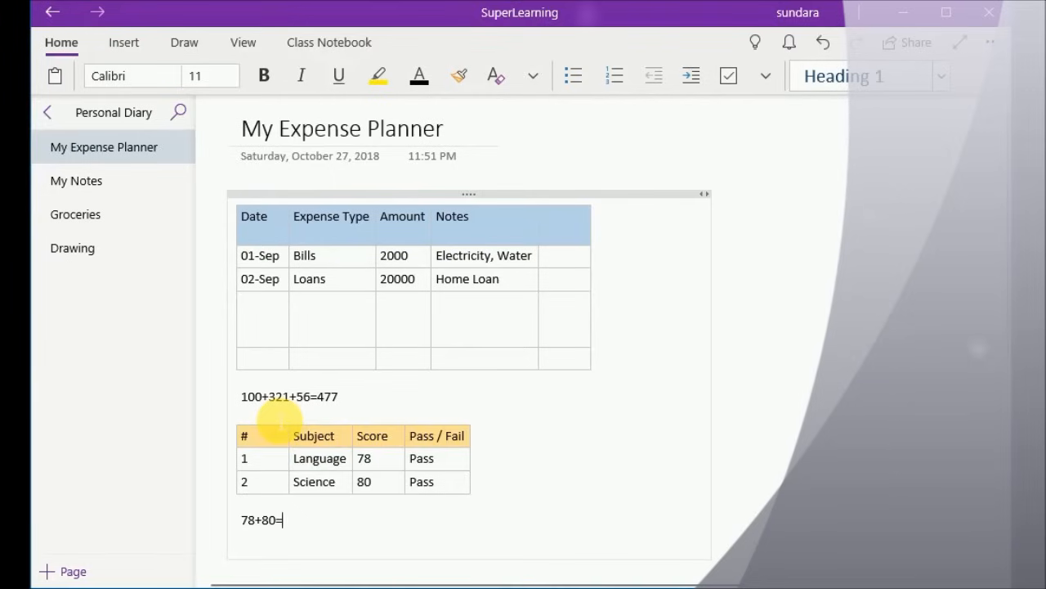
key(Return)
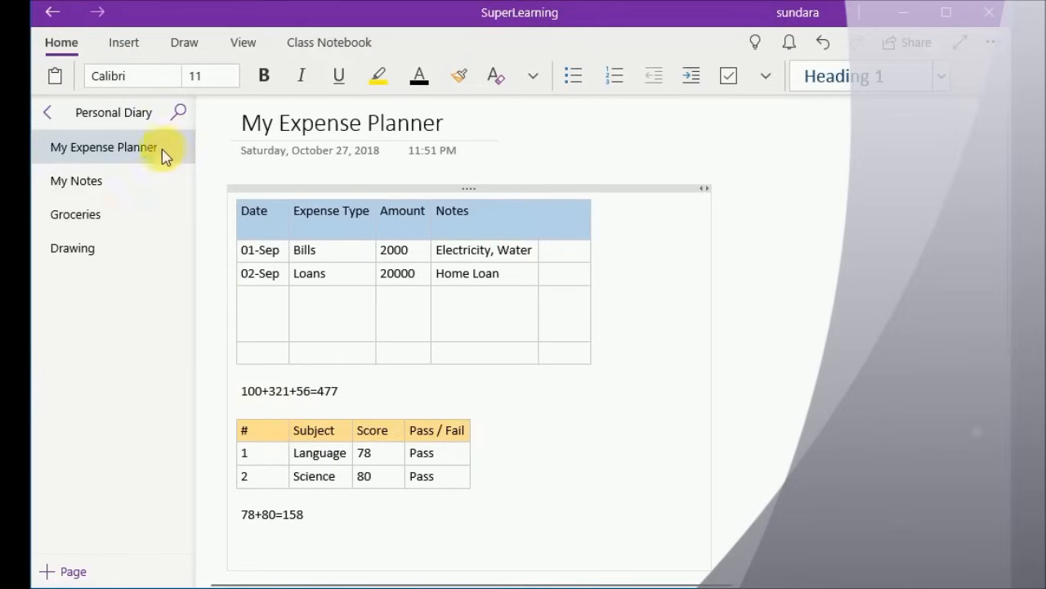
On the My Notes page, insert the author and date-time stamp in an empty area and move its container below the bulleted list.
click(114, 199)
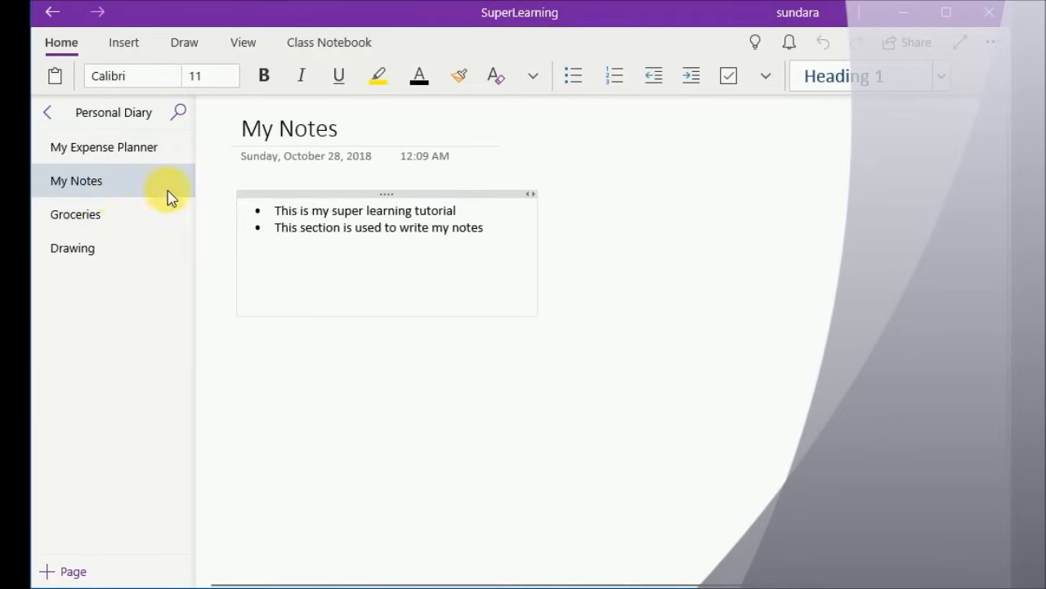
click(322, 276)
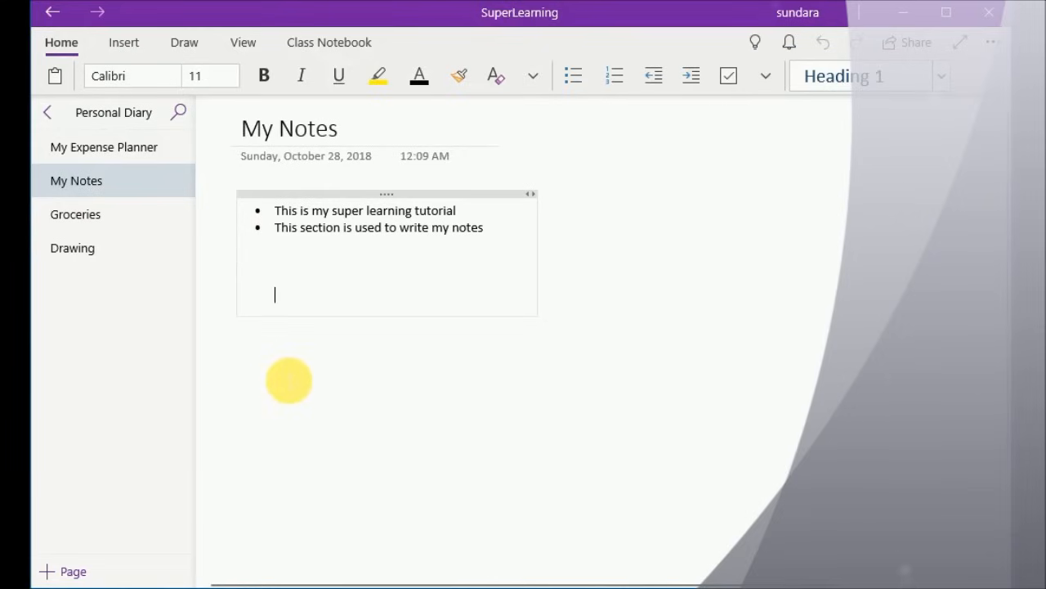
click(290, 380)
click(654, 236)
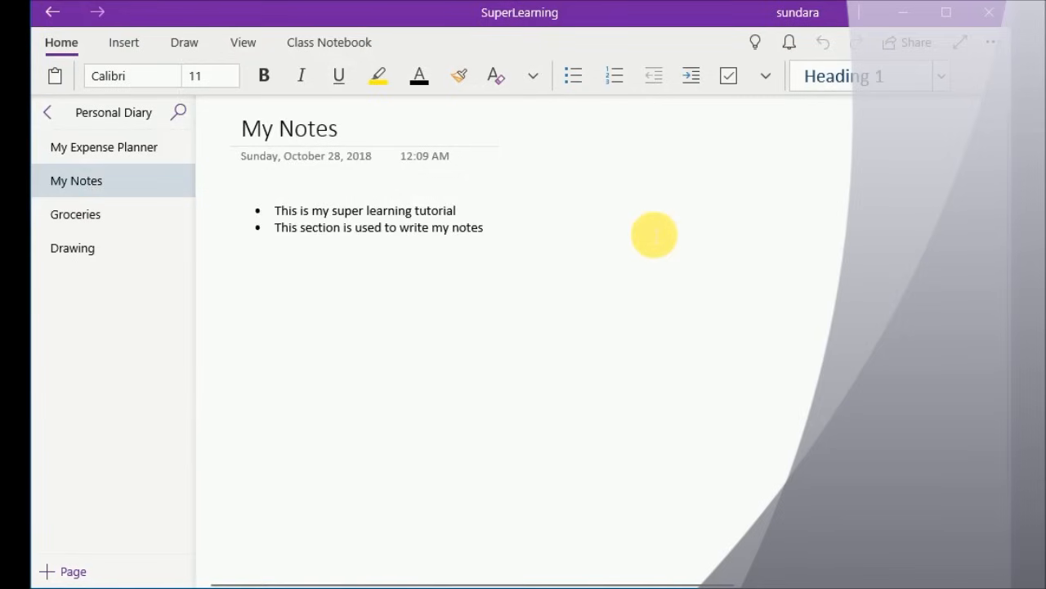
right_click(654, 236)
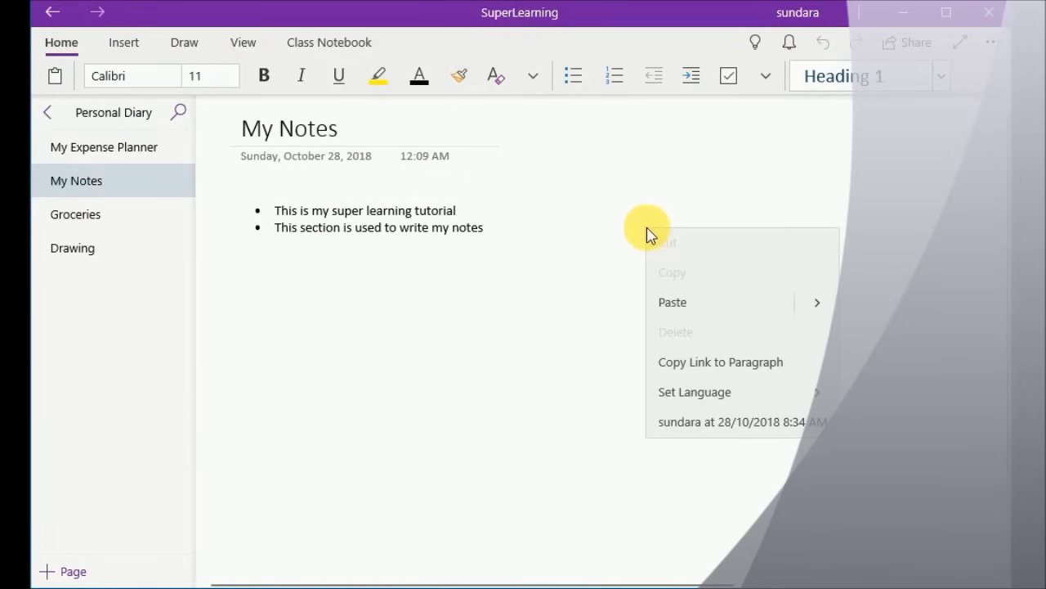
click(712, 427)
key(Return)
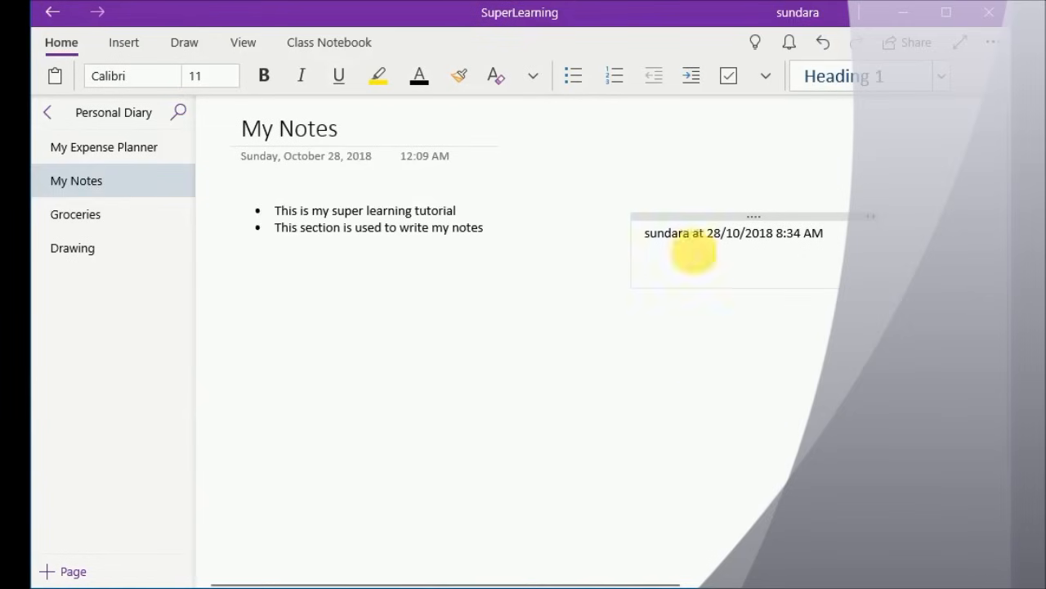
drag(763, 224, 381, 280)
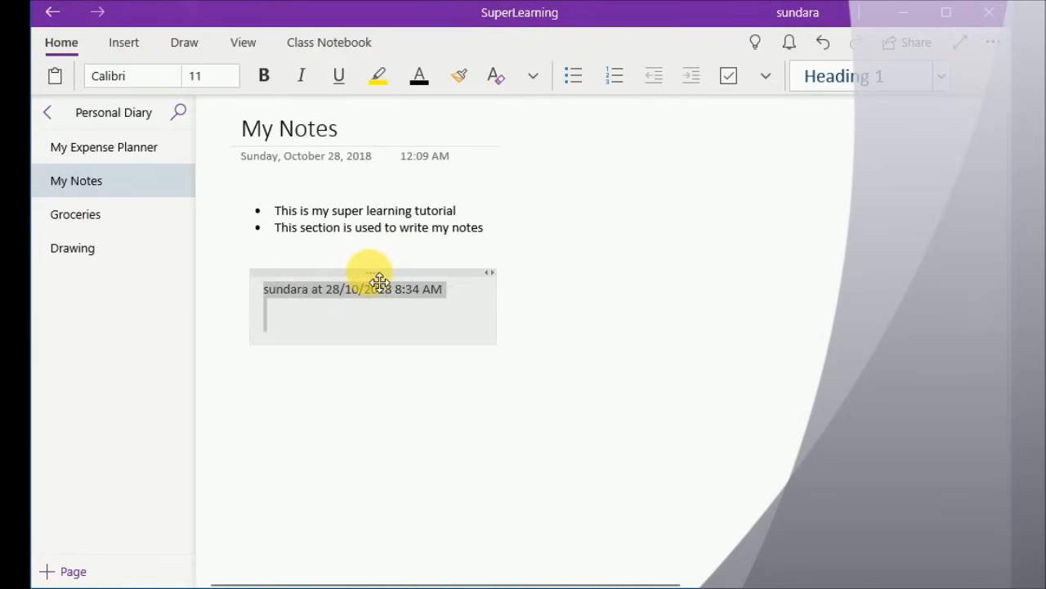
Clear the stamp text from the container and start a check mark bulleted list in it.
click(466, 291)
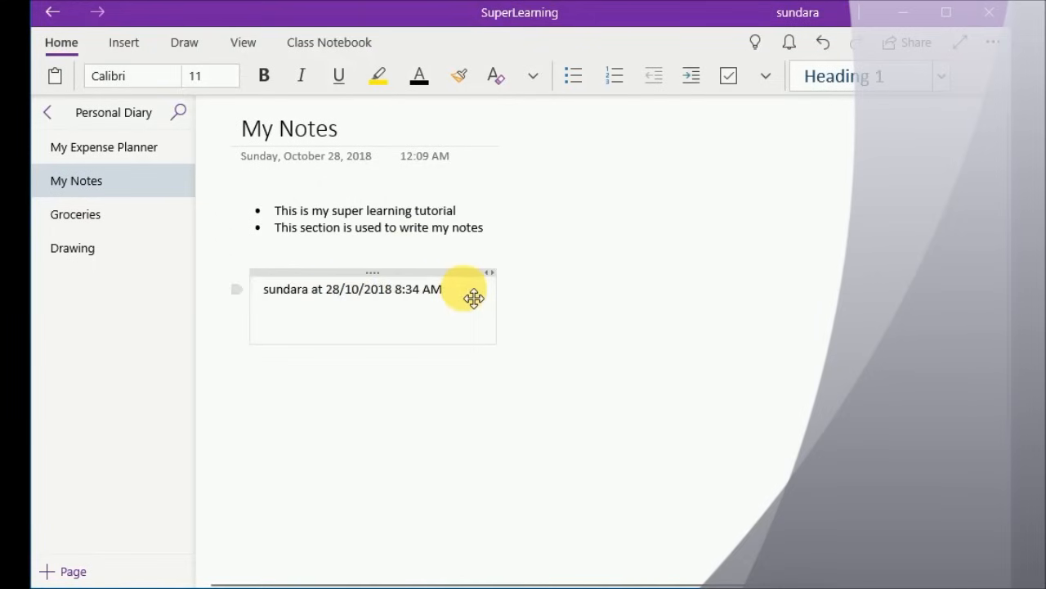
key(ctrl+a)
key(BackSpace)
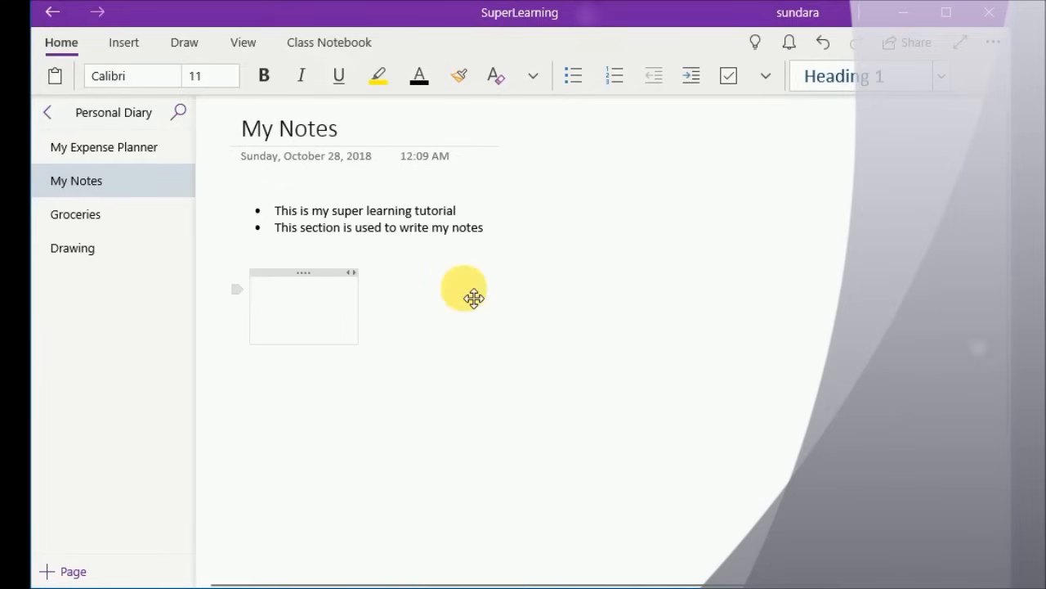
click(590, 88)
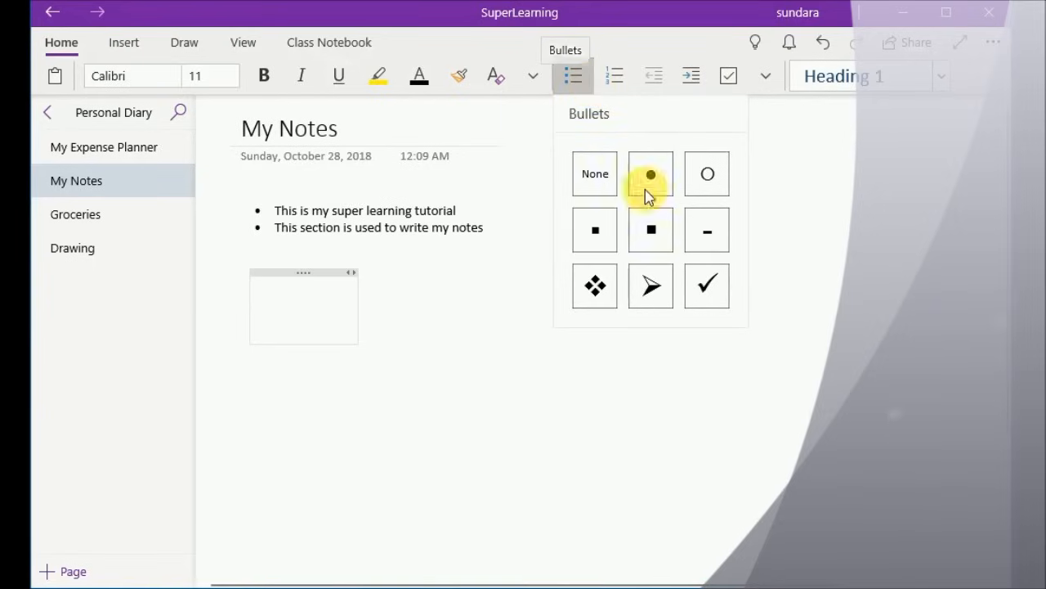
click(709, 291)
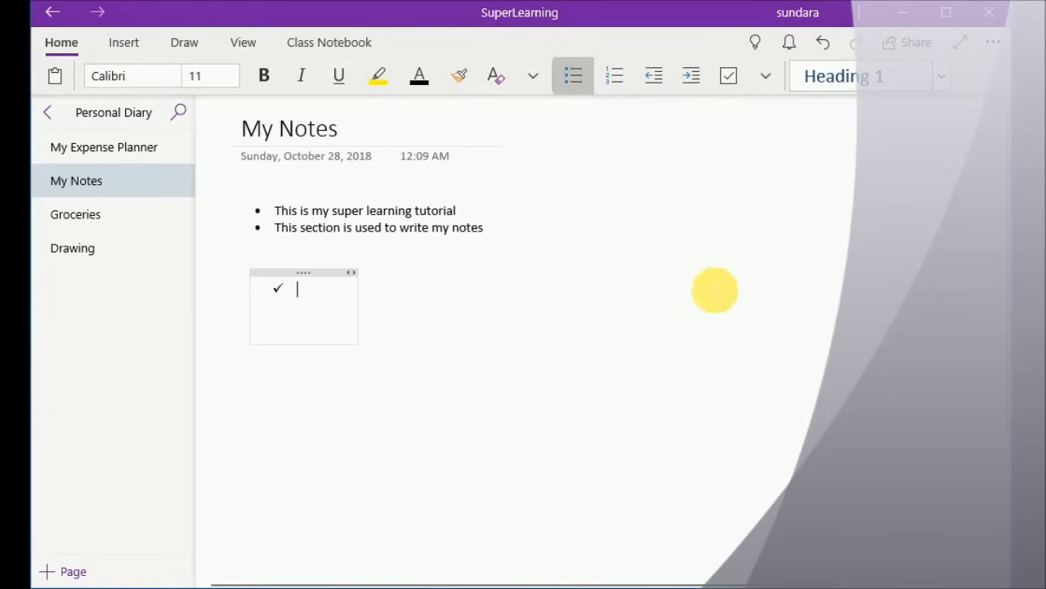
Fill the check mark list with three items: "This is my notes", "This is my second note" and "This is my third note".
text(This is m)
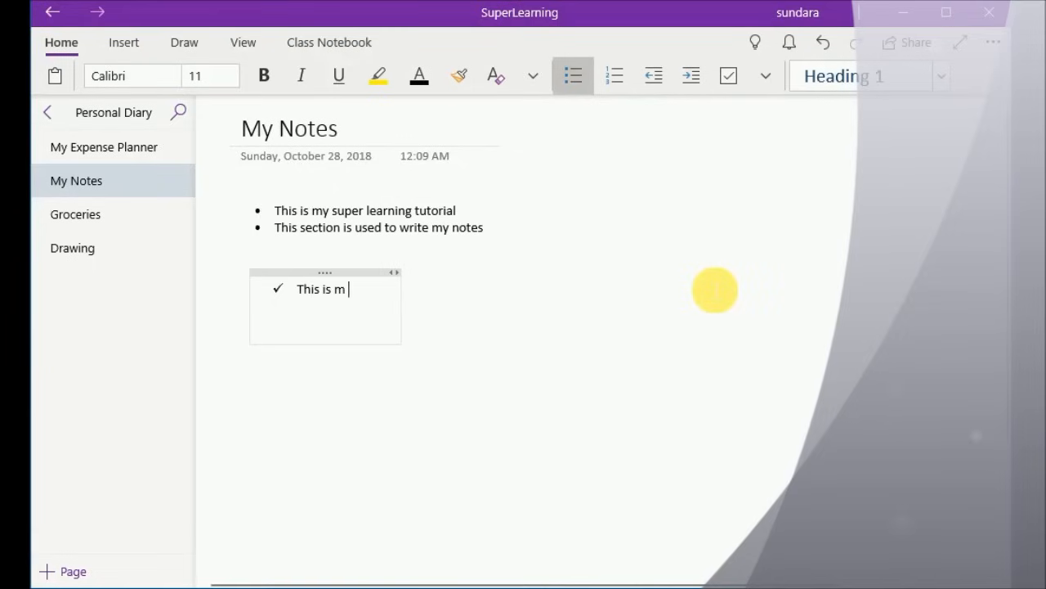
text(y notes)
key(Return)
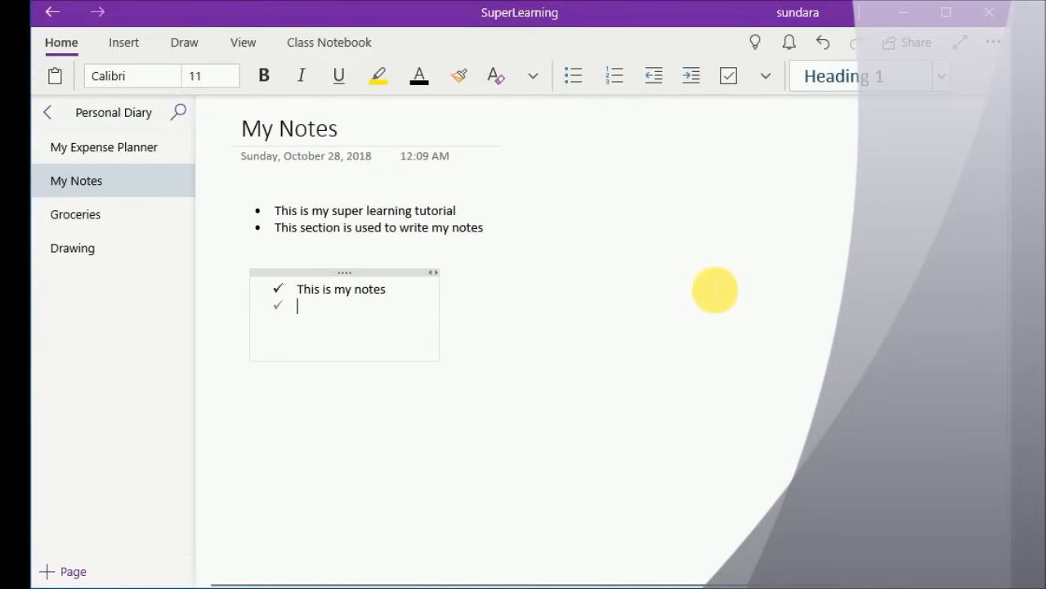
text(This is my second note)
key(Return)
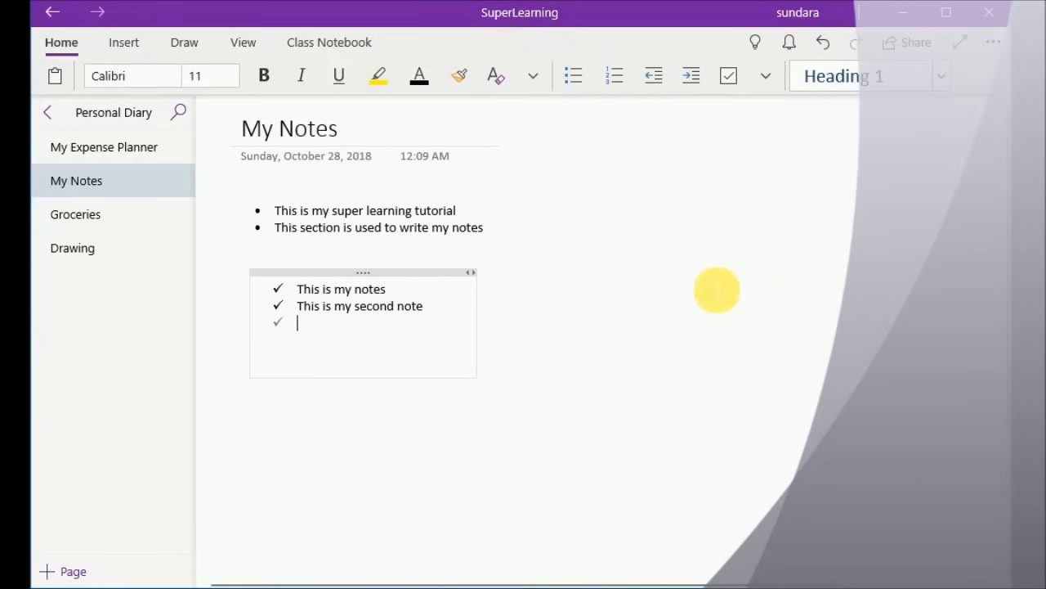
text(This is)
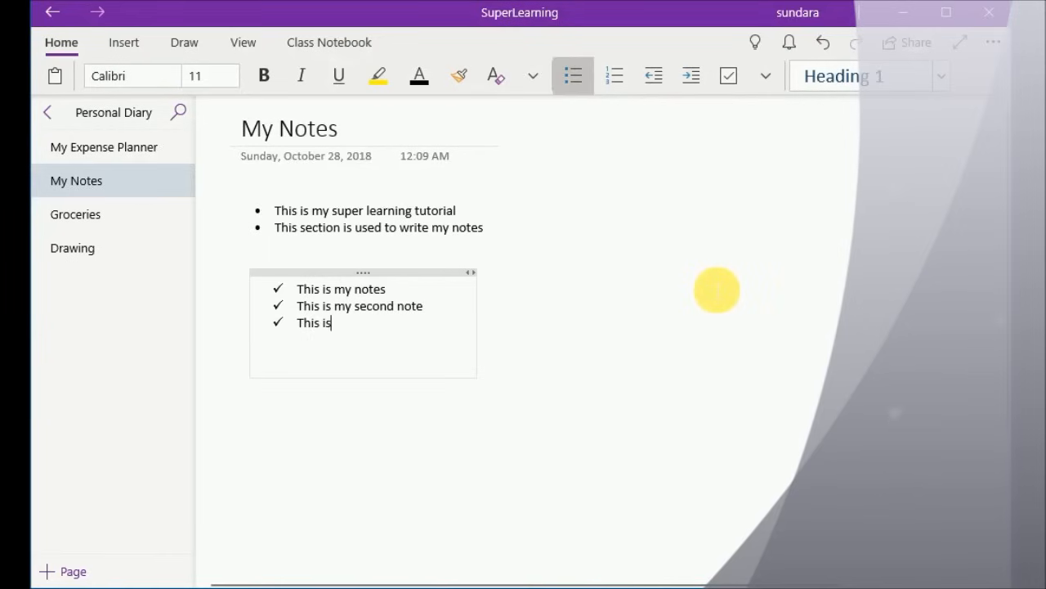
text( my thir na)
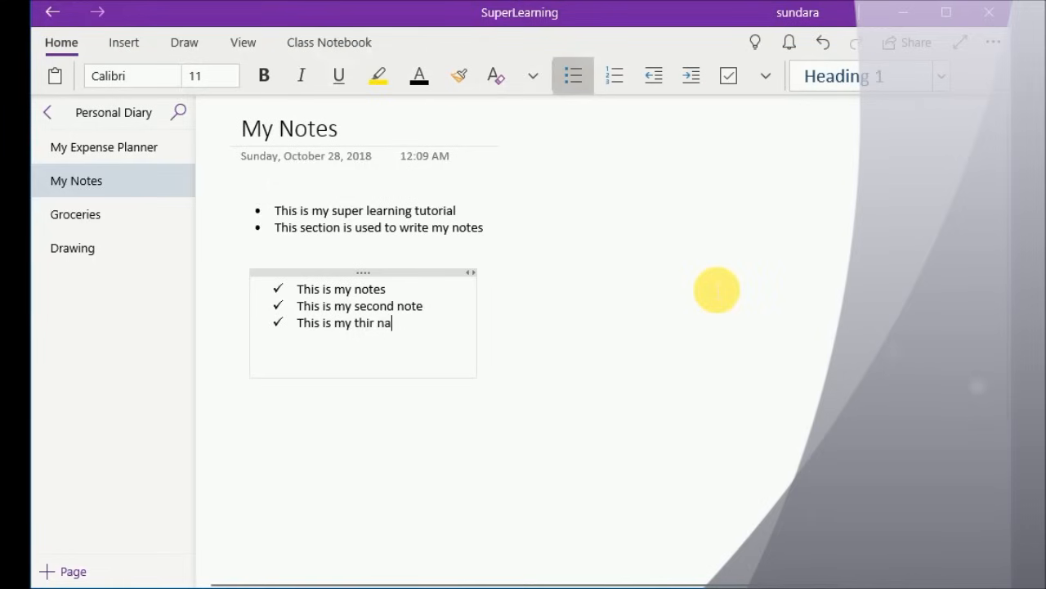
key(BackSpace)
key(BackSpace)
key(BackSpace)
text(d note)
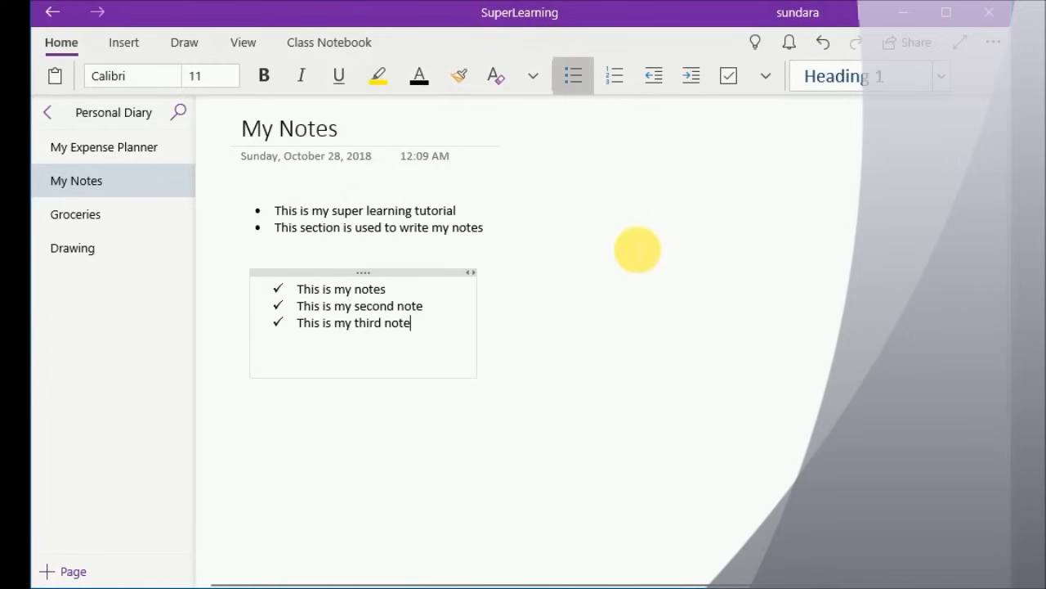
View the Groceries checklist, and open the Drawing page to examine what can be inserted there.
click(127, 217)
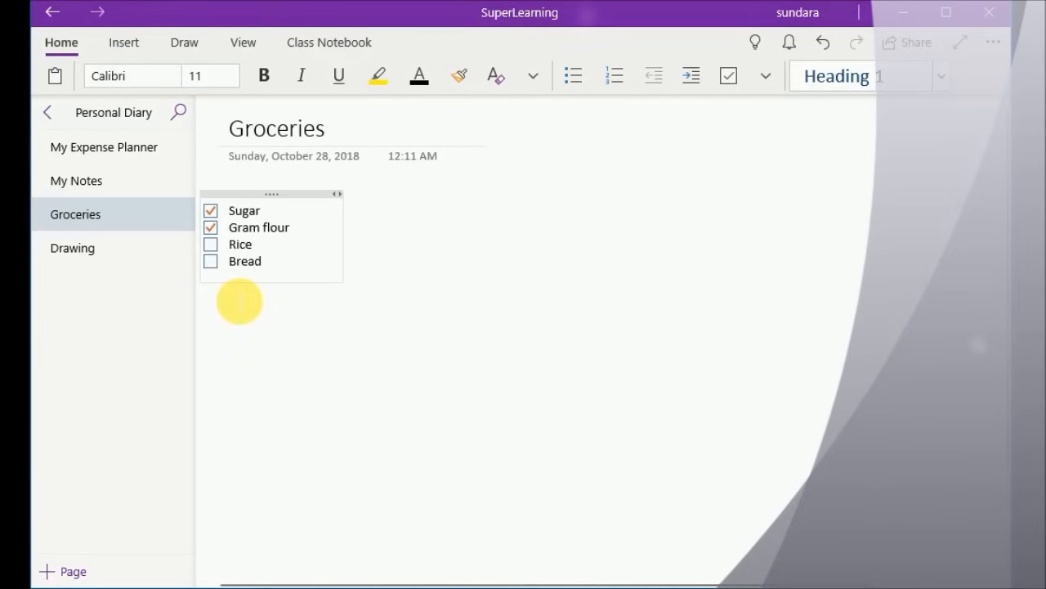
click(103, 268)
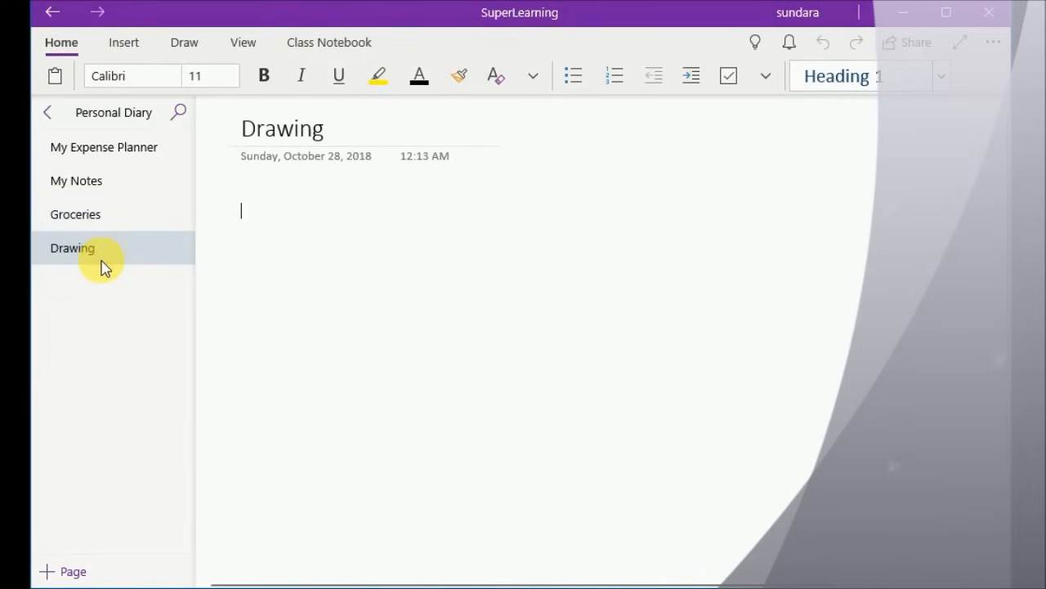
click(156, 48)
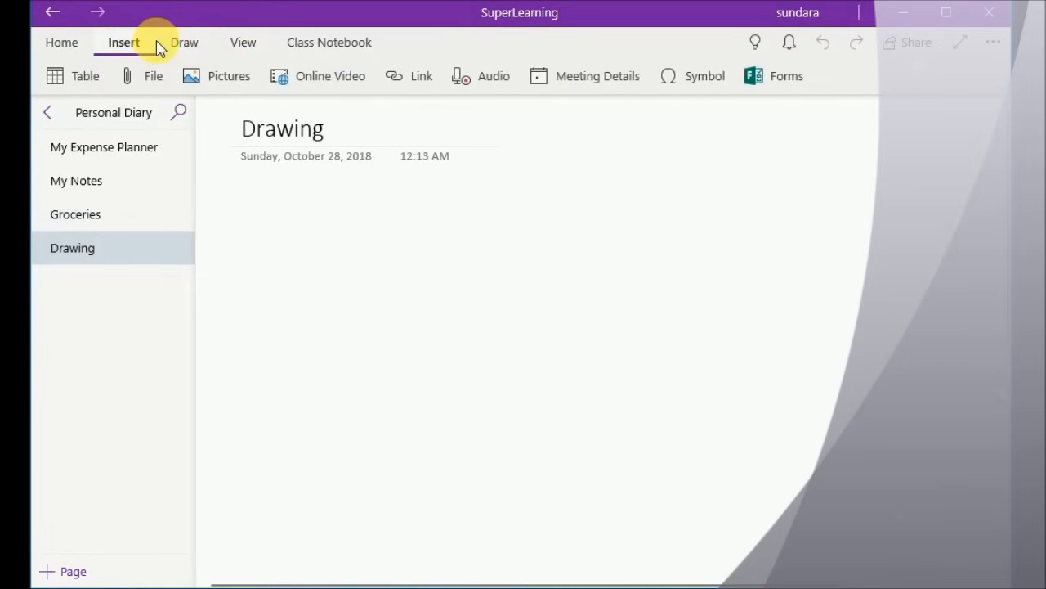
click(166, 85)
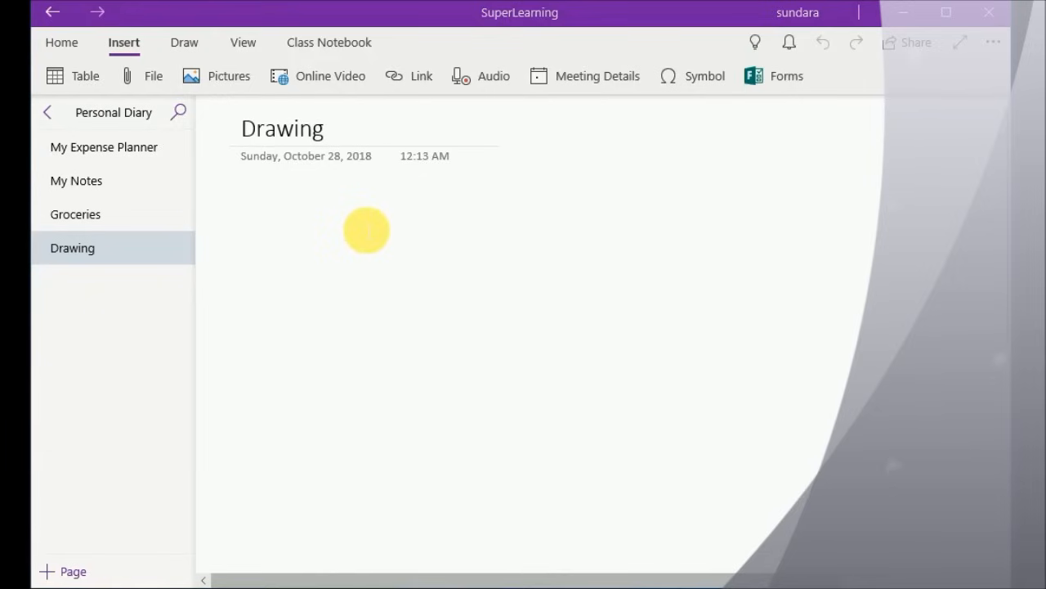
Choose the light blue pen for drawing and set it to the thickest size.
click(186, 43)
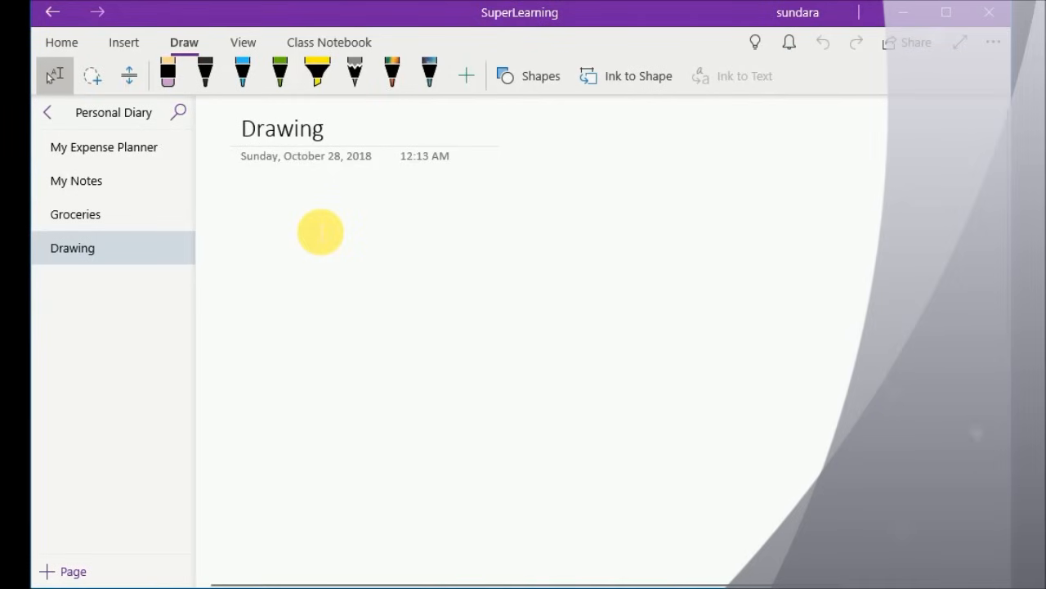
click(250, 91)
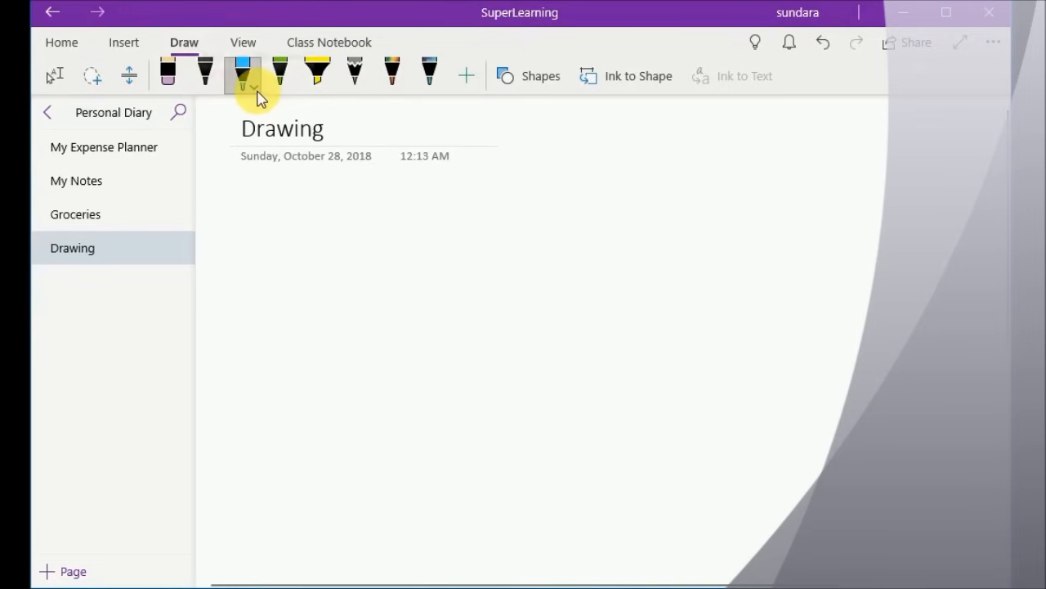
click(253, 94)
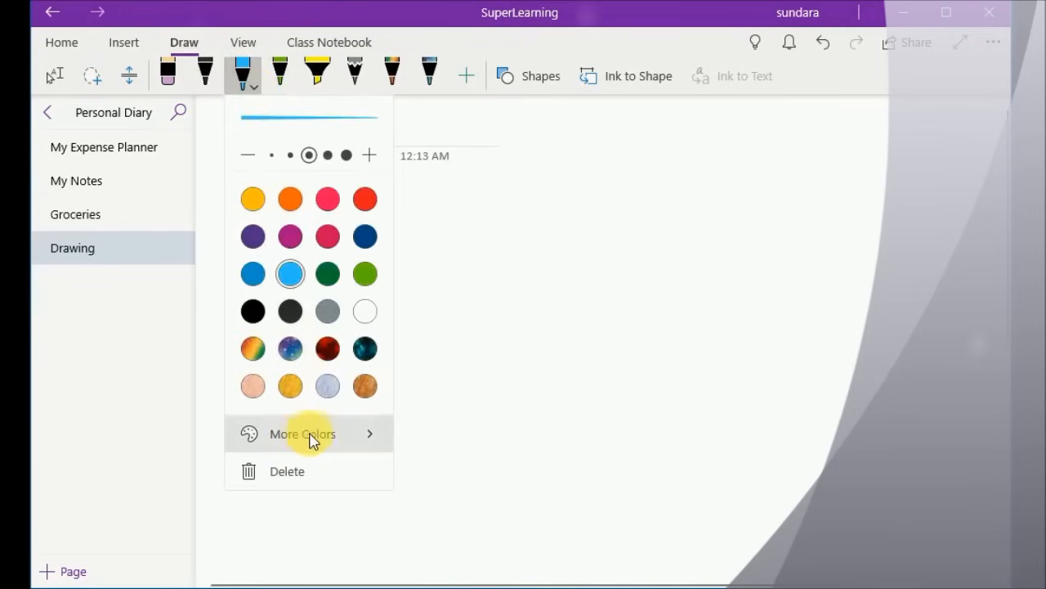
click(330, 160)
click(344, 159)
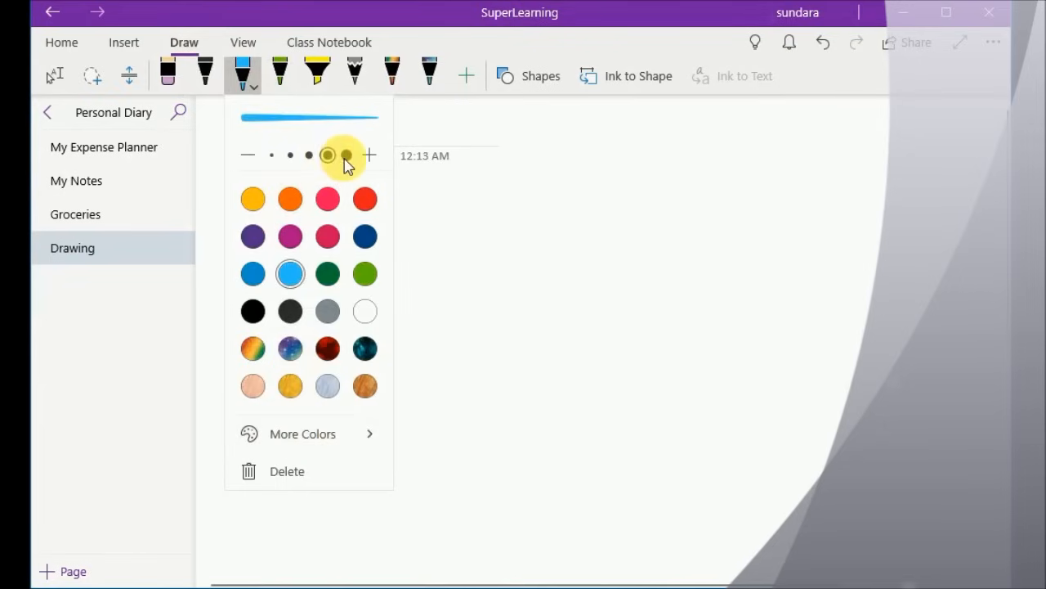
click(503, 235)
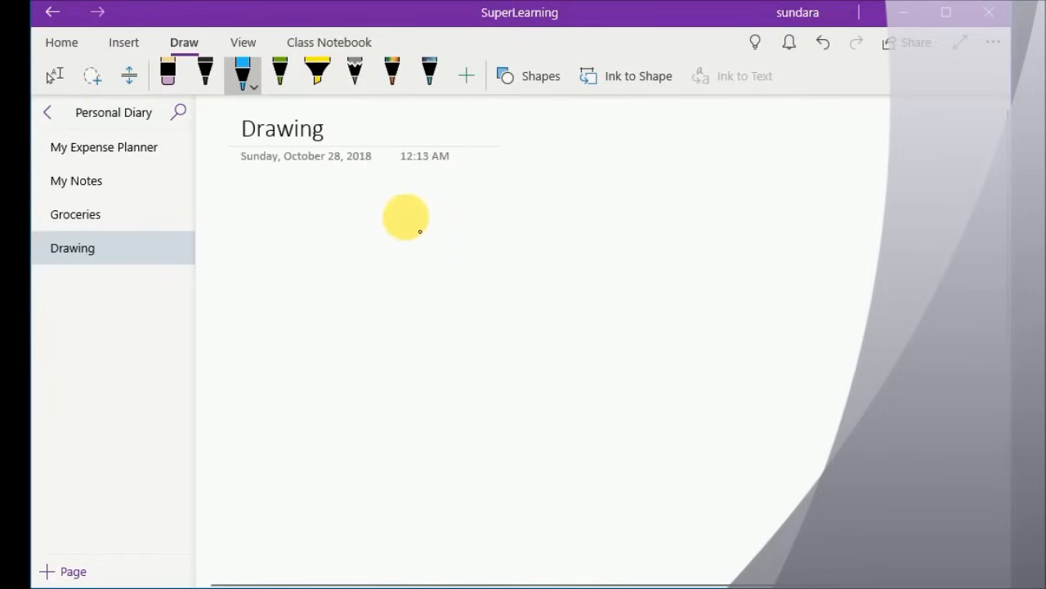
Draw a freehand human figure with a face, body, arms and legs in the middle of the Drawing page, with curved lines extending from one hand.
mouse_move(406, 216)
mouse_down()
mouse_move(428, 263)
mouse_move(447, 268)
mouse_up()
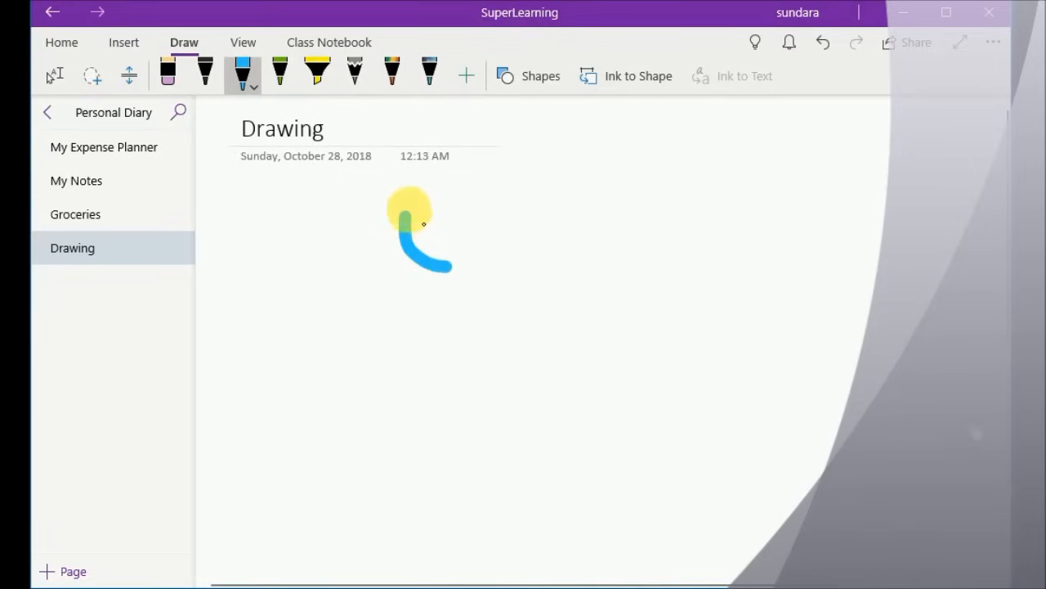
mouse_move(414, 206)
mouse_down()
mouse_move(483, 196)
mouse_move(477, 271)
mouse_move(441, 278)
mouse_up()
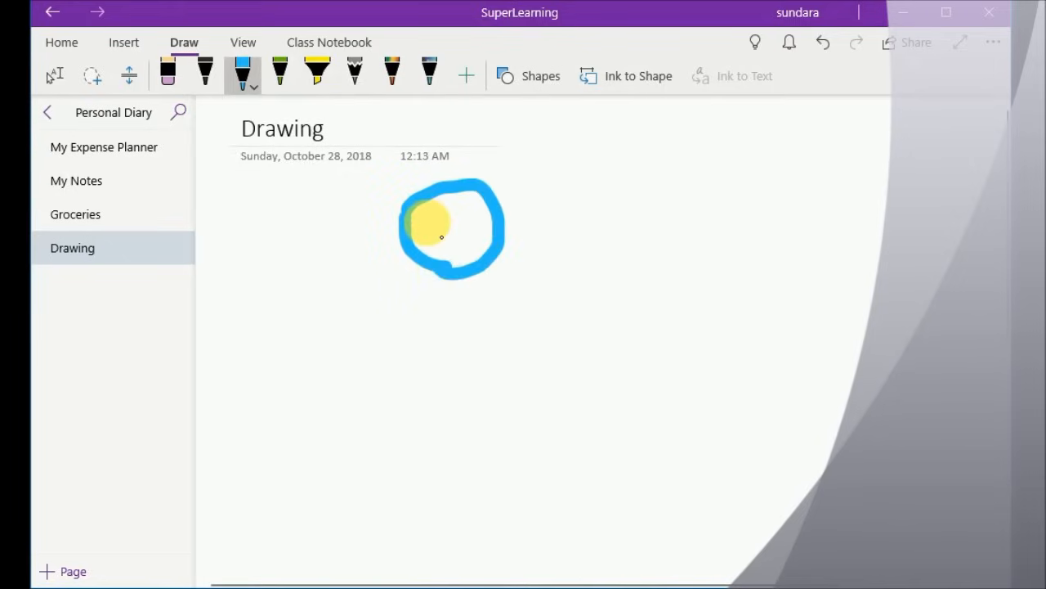
mouse_move(421, 222)
mouse_down()
mouse_move(474, 211)
mouse_move(453, 227)
mouse_move(452, 245)
mouse_move(472, 239)
mouse_up()
mouse_move(440, 278)
mouse_down()
mouse_move(418, 349)
mouse_move(445, 354)
mouse_move(463, 285)
mouse_move(446, 374)
mouse_move(498, 444)
mouse_move(486, 369)
mouse_move(568, 433)
mouse_move(559, 372)
mouse_move(525, 353)
mouse_up()
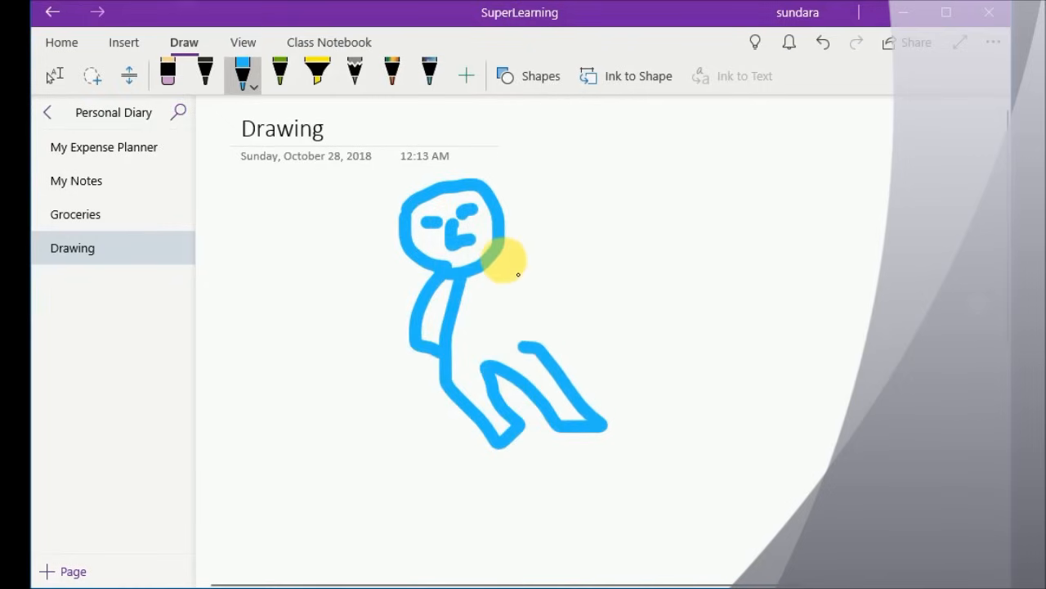
mouse_move(502, 258)
mouse_down()
mouse_move(561, 259)
mouse_move(605, 303)
mouse_move(572, 343)
mouse_move(561, 304)
mouse_move(535, 276)
mouse_move(522, 286)
mouse_move(542, 357)
mouse_up()
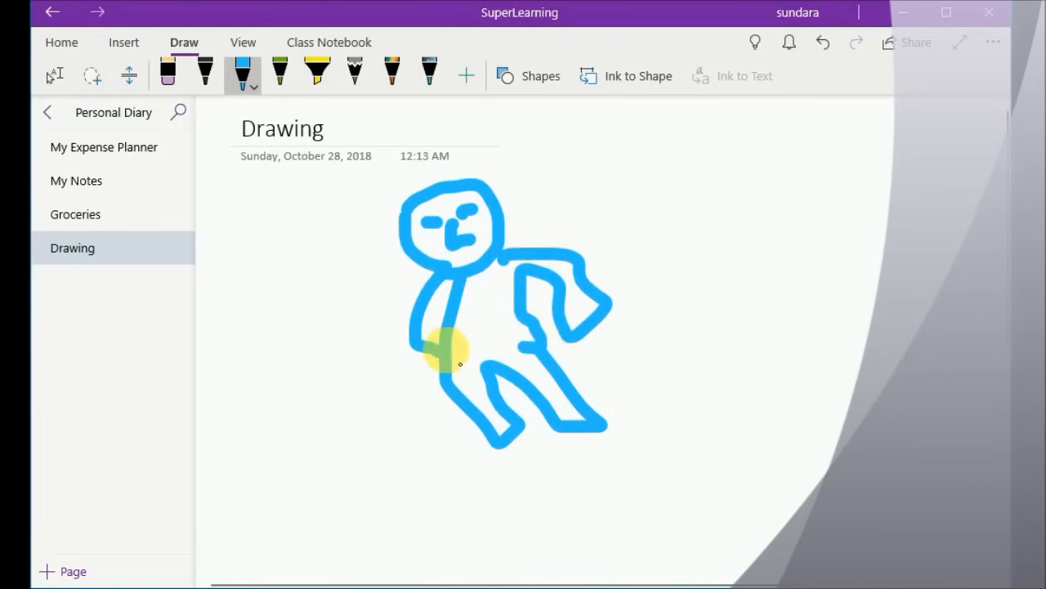
drag(446, 350, 532, 349)
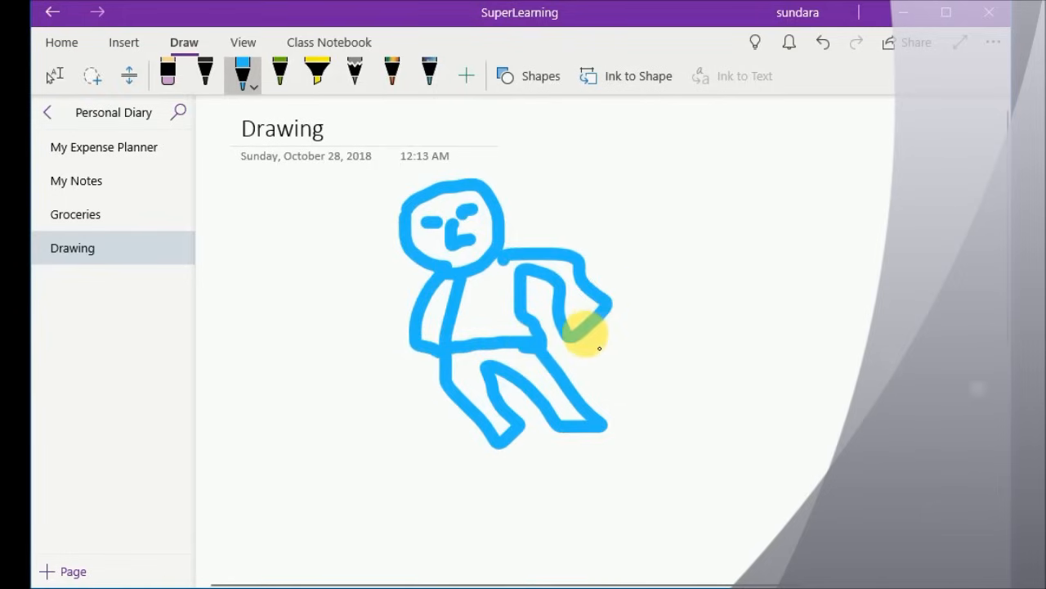
mouse_move(582, 333)
mouse_down()
mouse_move(597, 350)
mouse_move(626, 347)
mouse_move(661, 325)
mouse_move(608, 323)
mouse_up()
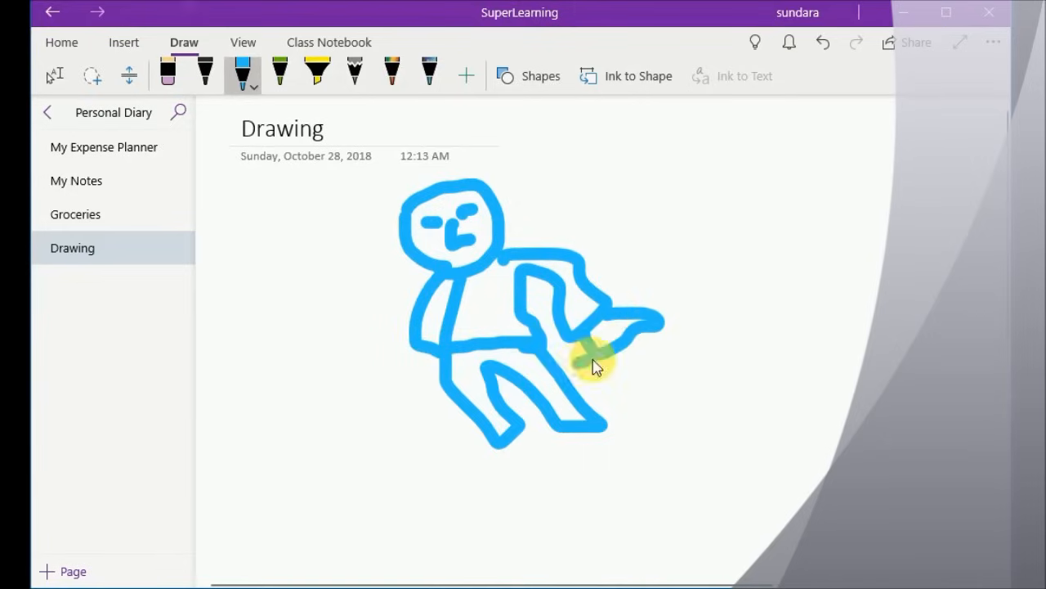
mouse_move(661, 324)
mouse_down()
mouse_move(694, 311)
mouse_move(722, 327)
mouse_move(749, 372)
mouse_up()
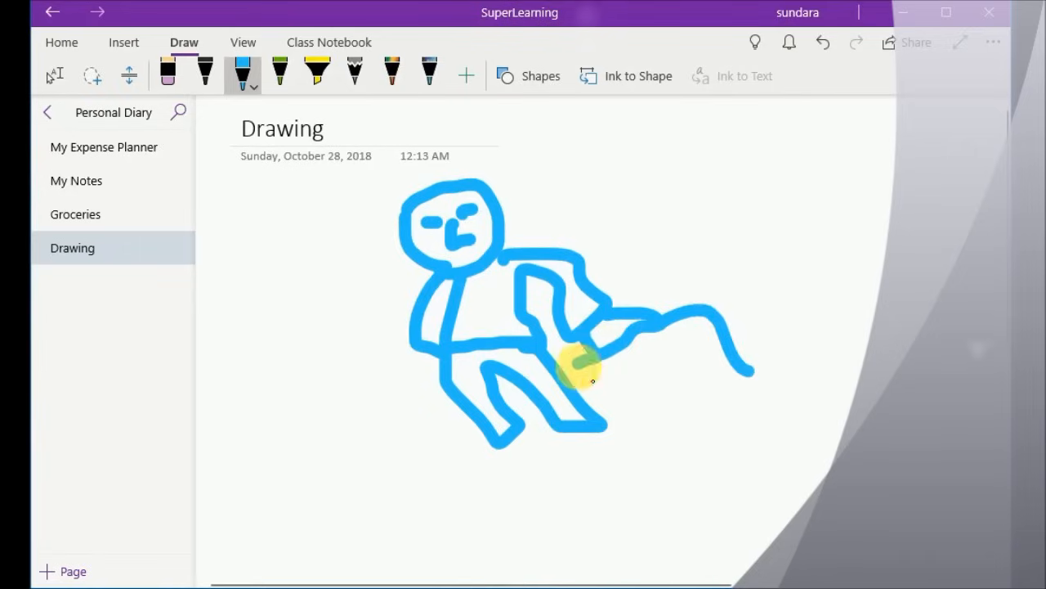
drag(577, 359, 625, 419)
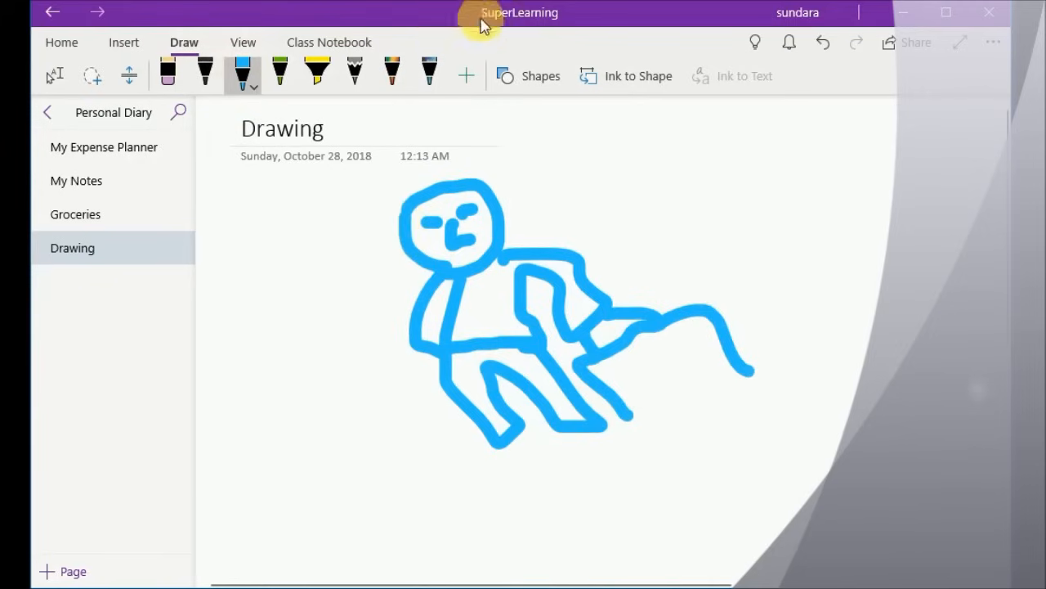
Turn on Ink to Shape and draw two ovals and a rectangle around the figure.
click(617, 89)
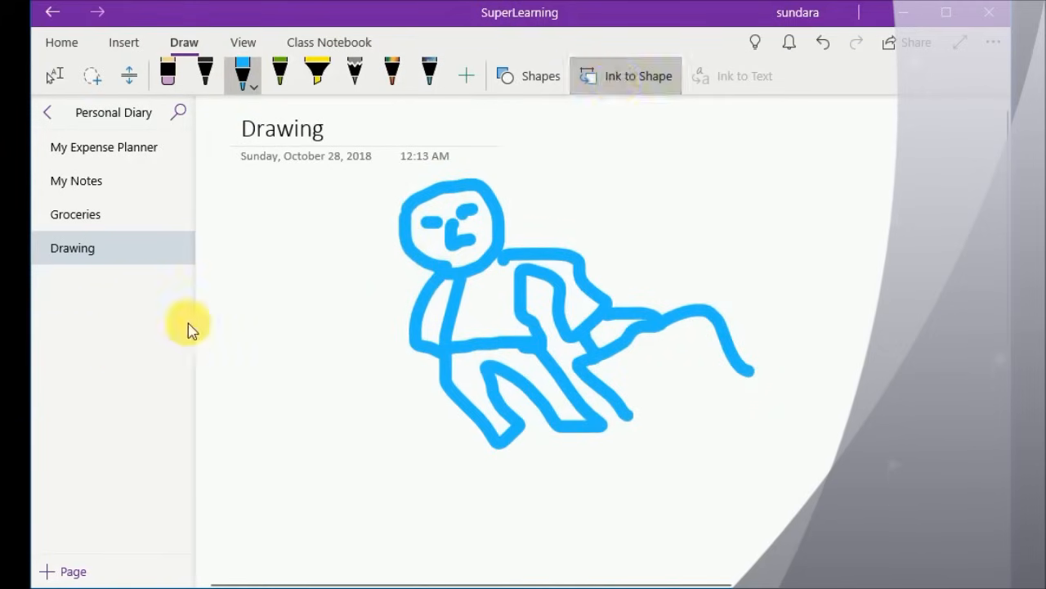
mouse_move(236, 244)
mouse_down()
mouse_move(237, 301)
mouse_move(276, 243)
mouse_move(237, 249)
mouse_up()
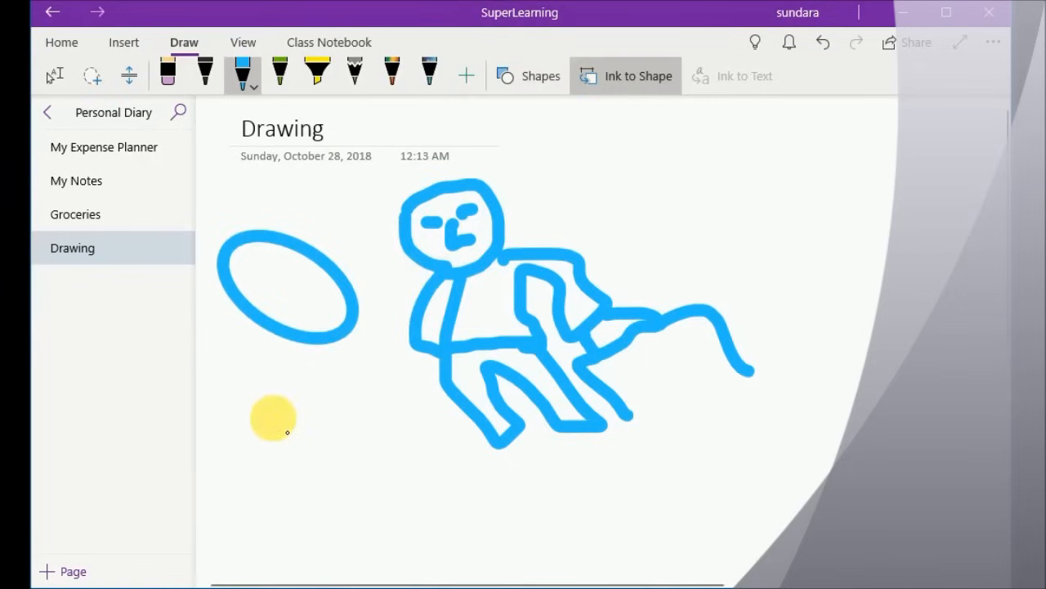
mouse_move(273, 431)
mouse_down()
mouse_move(337, 369)
mouse_move(294, 497)
mouse_move(276, 428)
mouse_up()
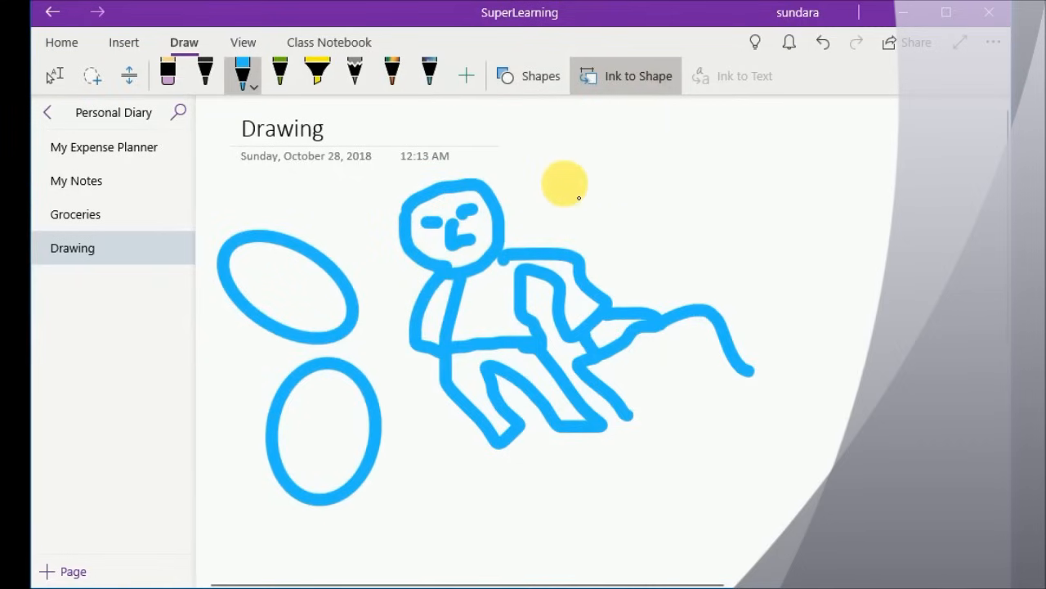
mouse_move(562, 174)
mouse_down()
mouse_move(568, 224)
mouse_move(696, 198)
mouse_move(585, 201)
mouse_move(573, 175)
mouse_up()
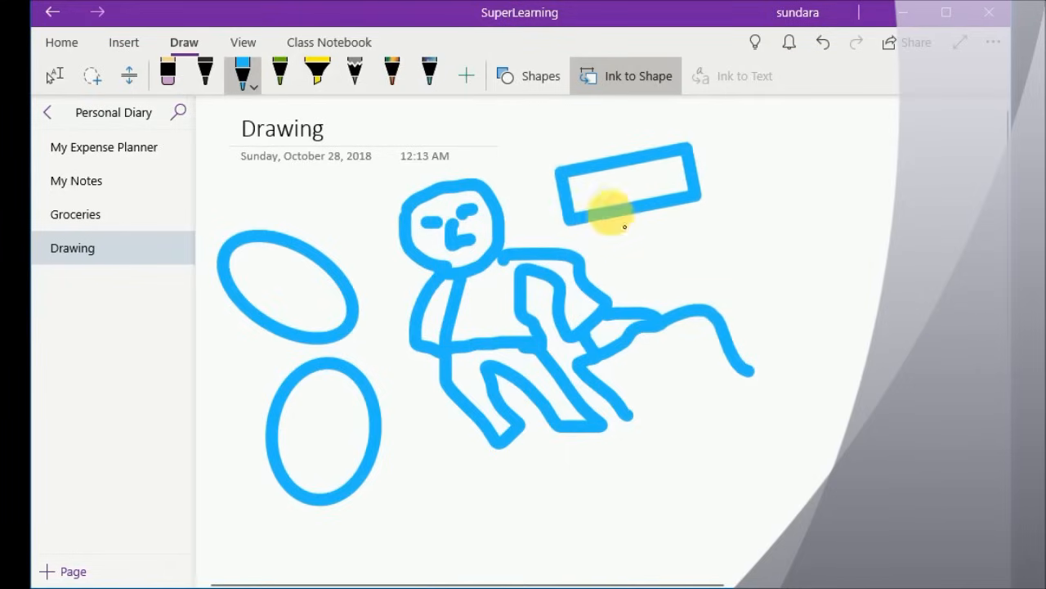
click(522, 82)
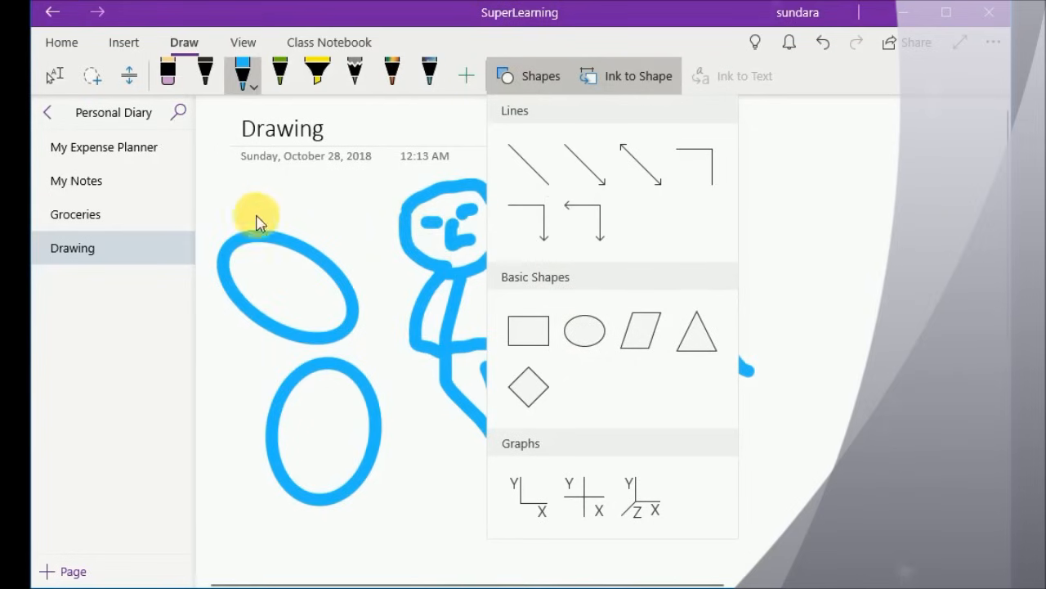
click(314, 227)
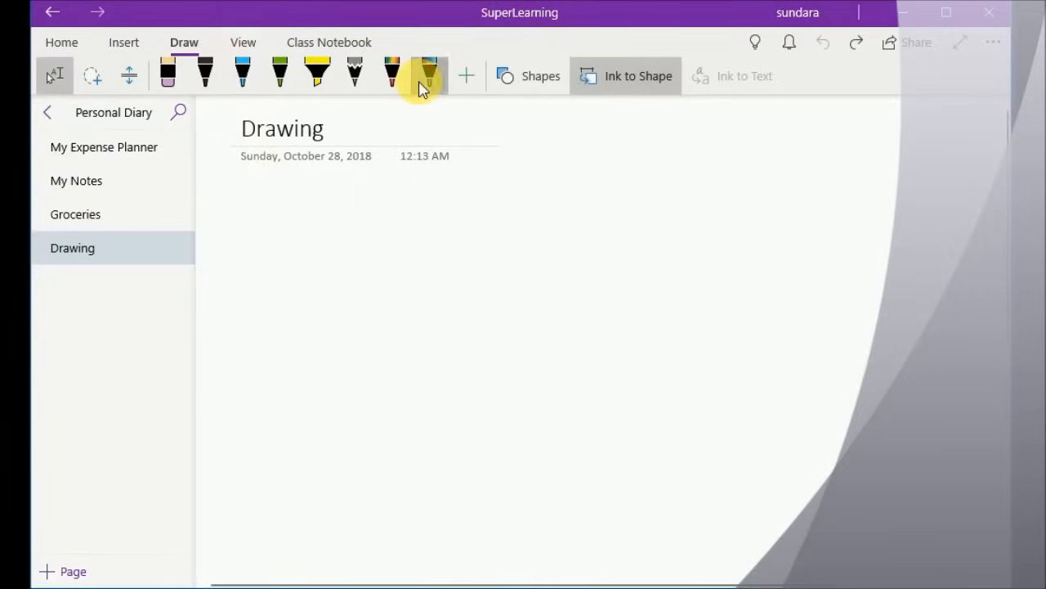
Handwrite the word "Draw" in large letters on the Drawing page with the galaxy-effect pen.
click(423, 87)
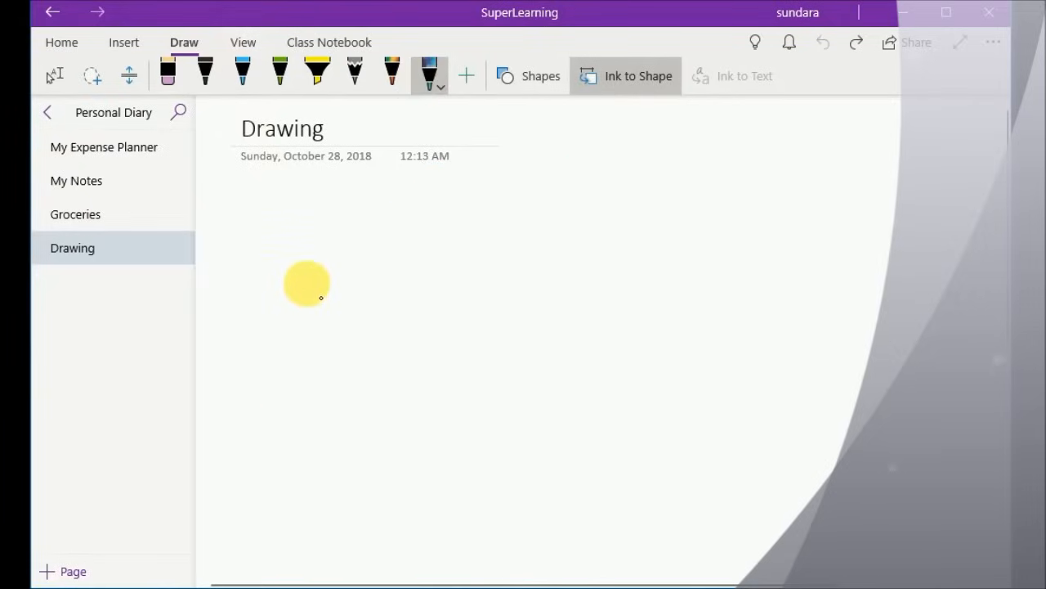
mouse_move(334, 227)
mouse_down()
mouse_move(299, 339)
mouse_move(365, 330)
mouse_move(334, 189)
mouse_move(339, 219)
mouse_move(355, 211)
mouse_up()
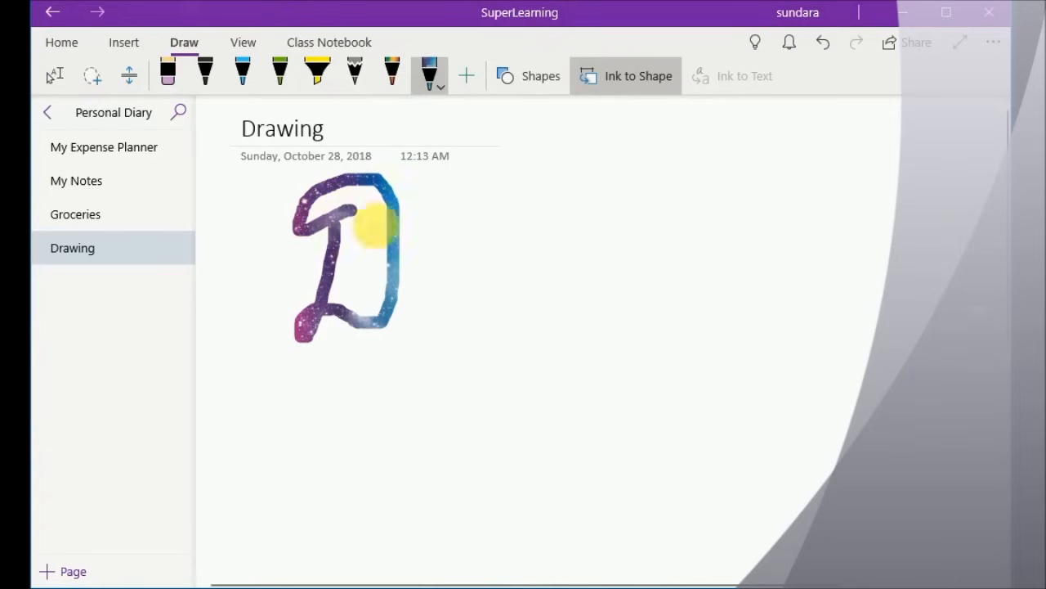
mouse_move(419, 247)
mouse_down()
mouse_move(446, 305)
mouse_move(484, 221)
mouse_move(479, 281)
mouse_move(510, 275)
mouse_move(512, 226)
mouse_move(573, 315)
mouse_up()
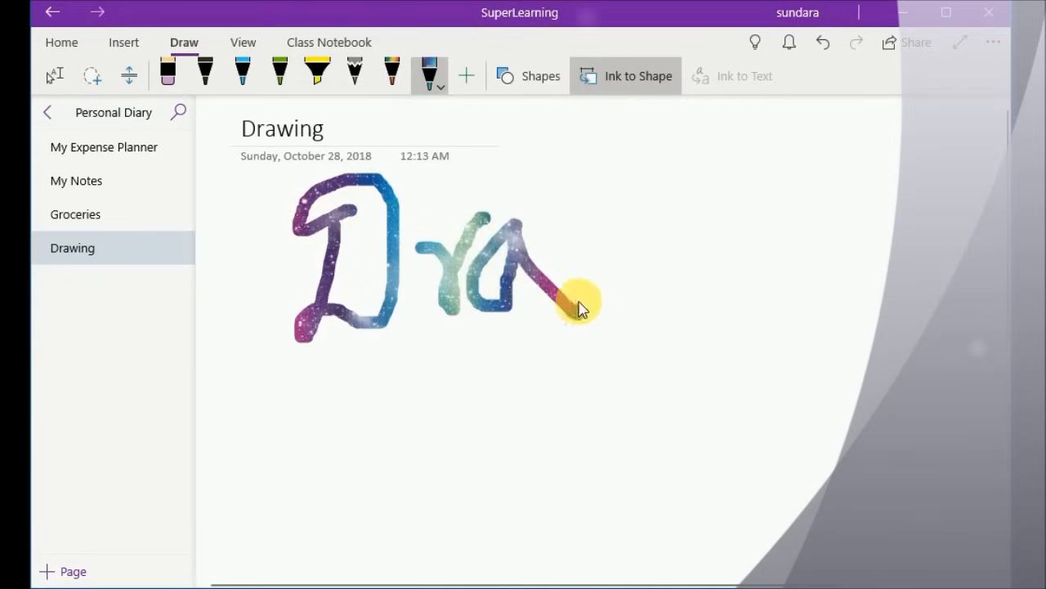
mouse_move(603, 209)
mouse_down()
mouse_move(603, 257)
mouse_move(640, 303)
mouse_move(643, 233)
mouse_move(689, 296)
mouse_move(704, 233)
mouse_up()
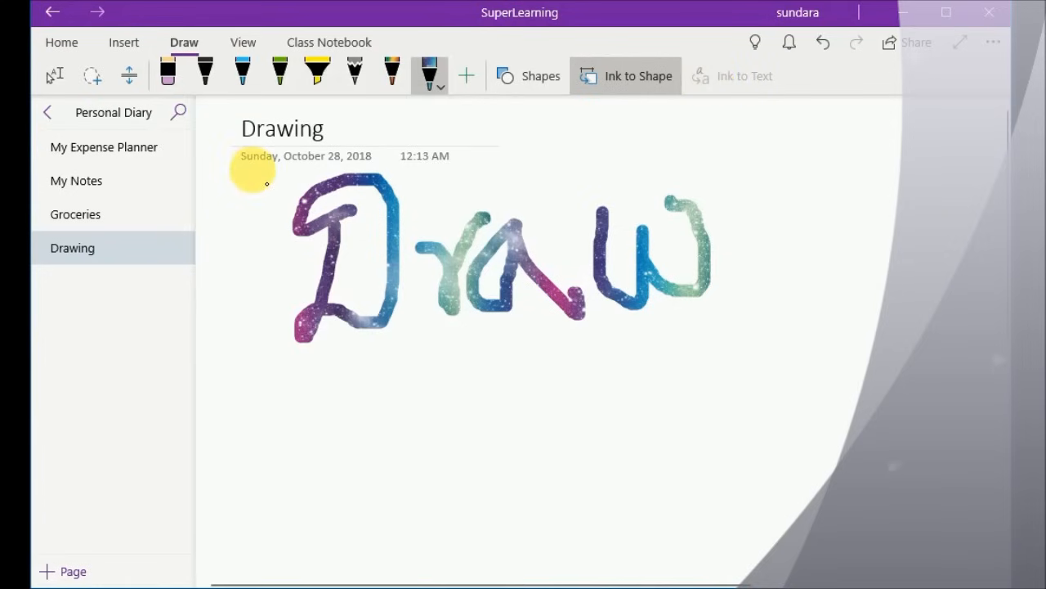
Lasso the handwritten letters "Dra" and convert the ink to text.
click(59, 78)
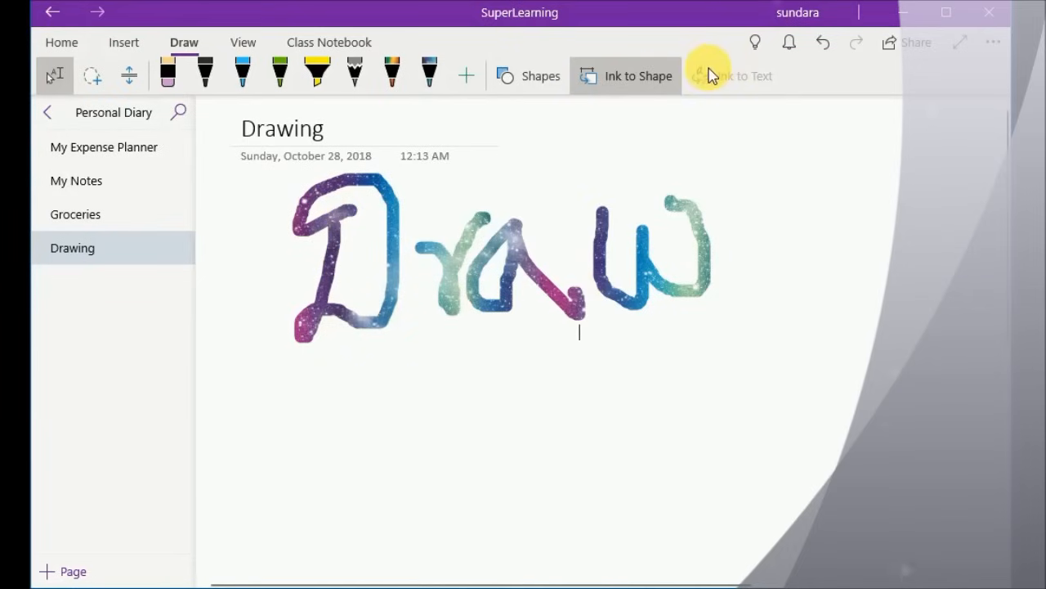
click(558, 87)
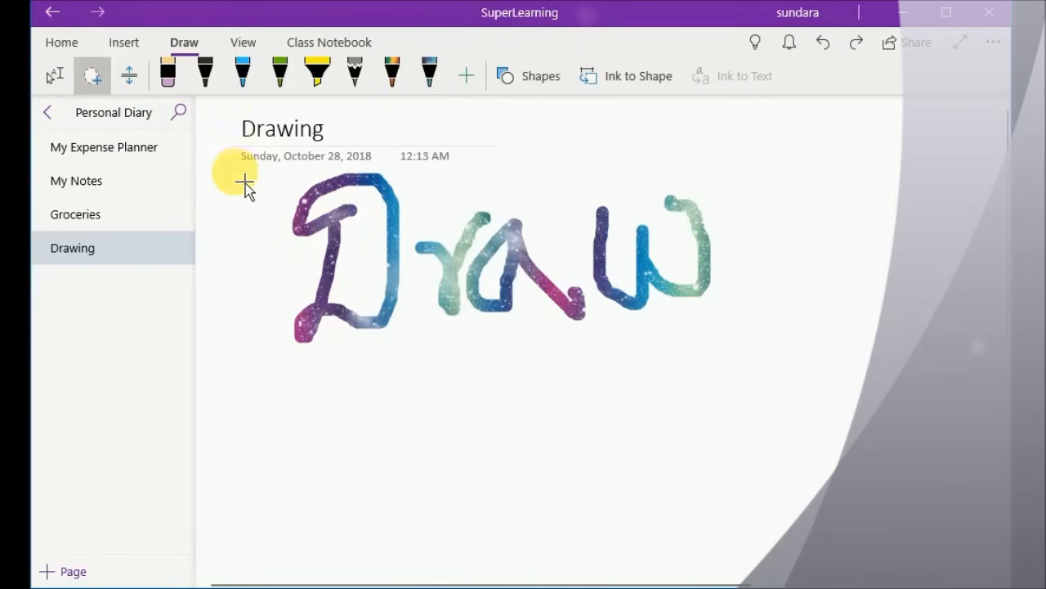
mouse_move(233, 169)
mouse_down()
mouse_move(297, 369)
mouse_move(734, 280)
mouse_move(869, 229)
mouse_move(890, 194)
mouse_up()
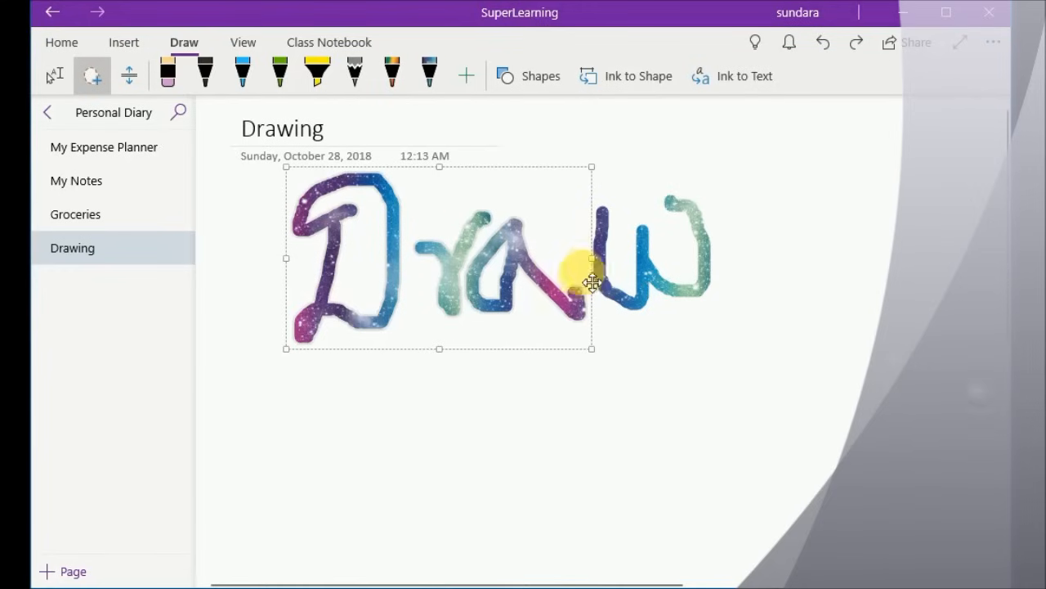
click(750, 79)
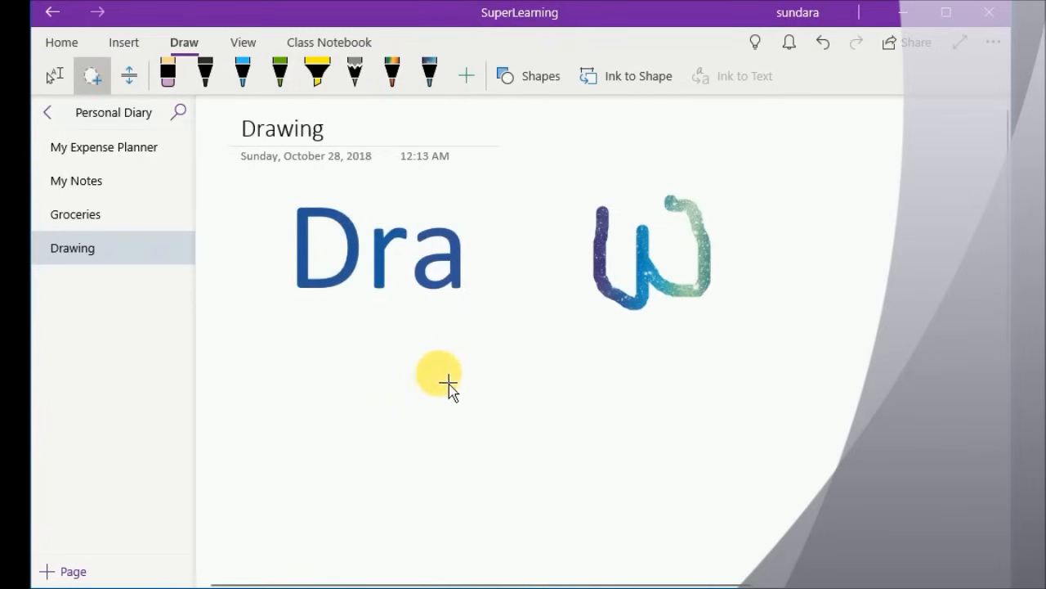
Undo the ink-to-text conversion and the handwriting, and open the My Expense Planner page.
key(ctrl+z)
key(ctrl+z)
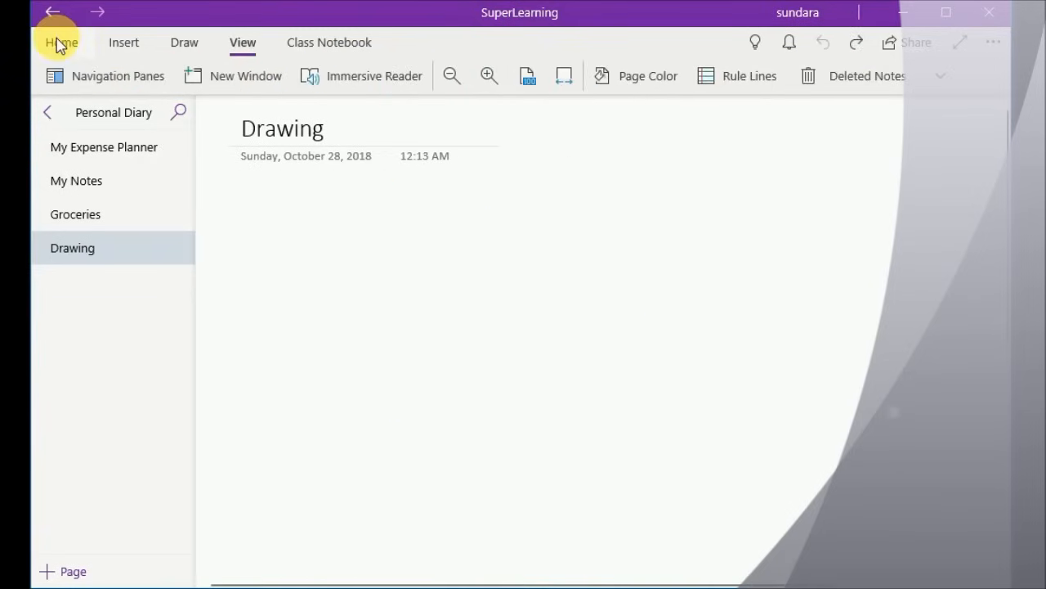
click(57, 42)
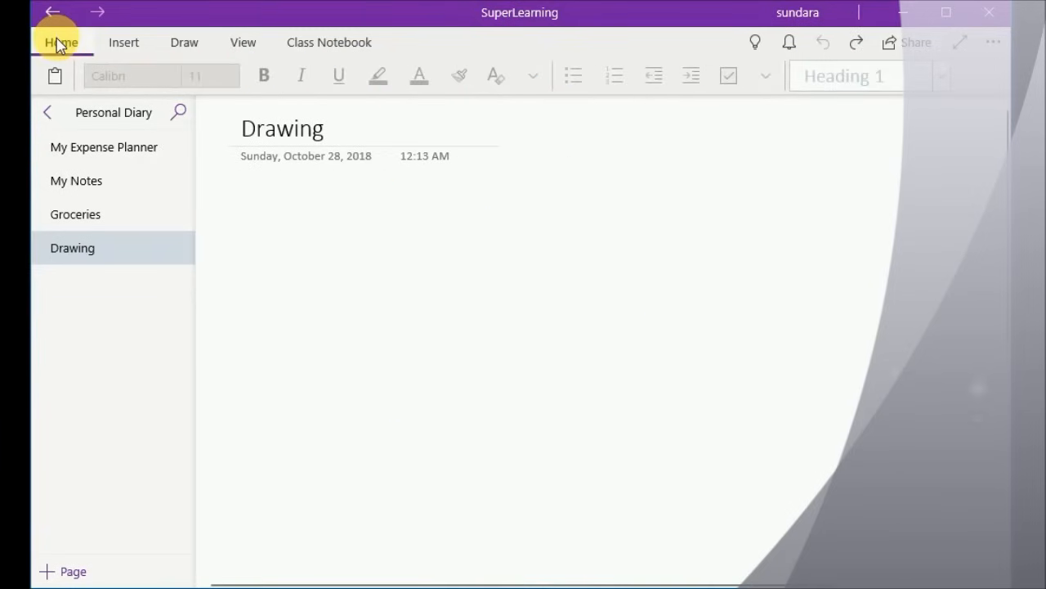
click(77, 158)
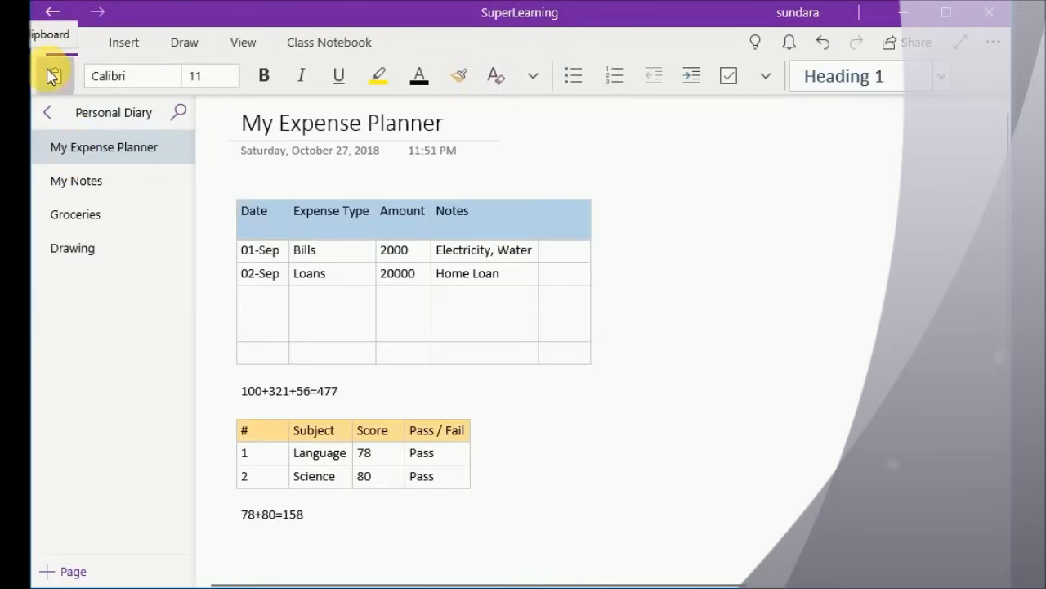